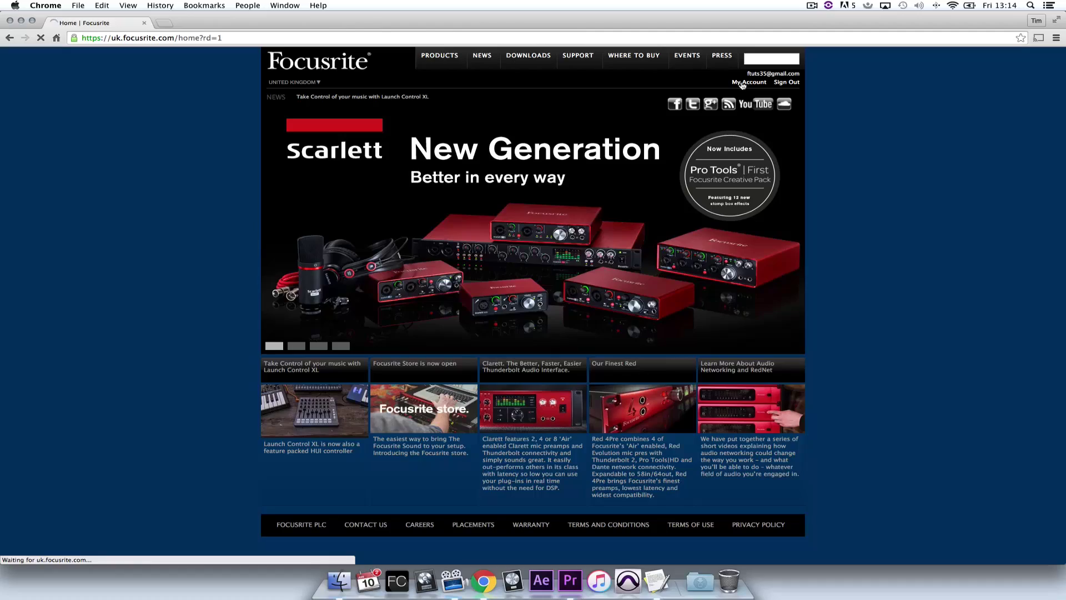
# Go to My Account on the Focusrite site and scroll to the Scarlett 2i2 bundled-software list.
pyautogui.click(750, 83)
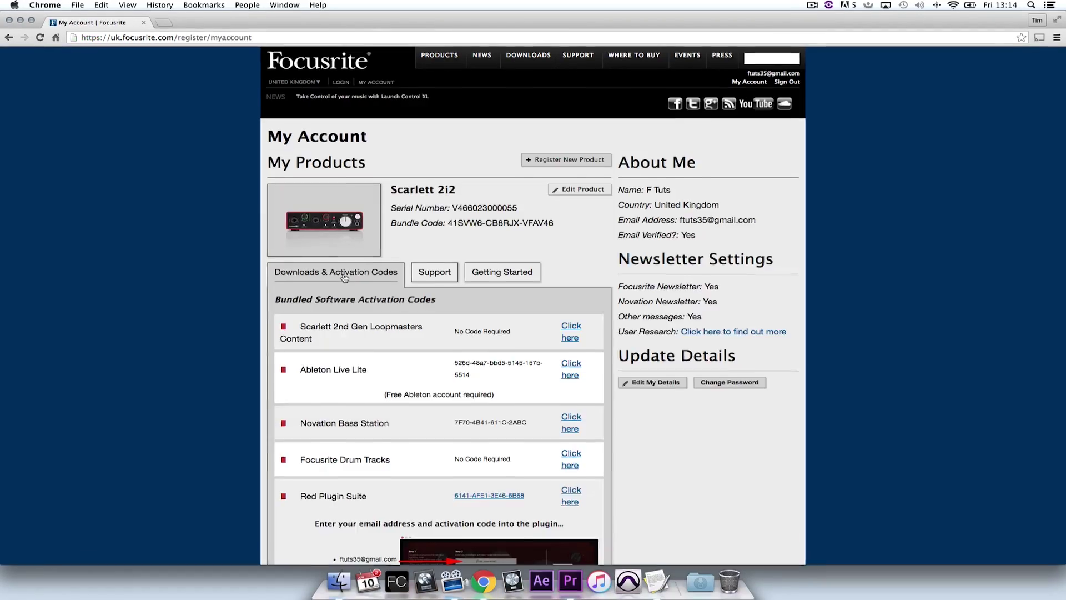
pyautogui.scroll(-5, 341, 278)
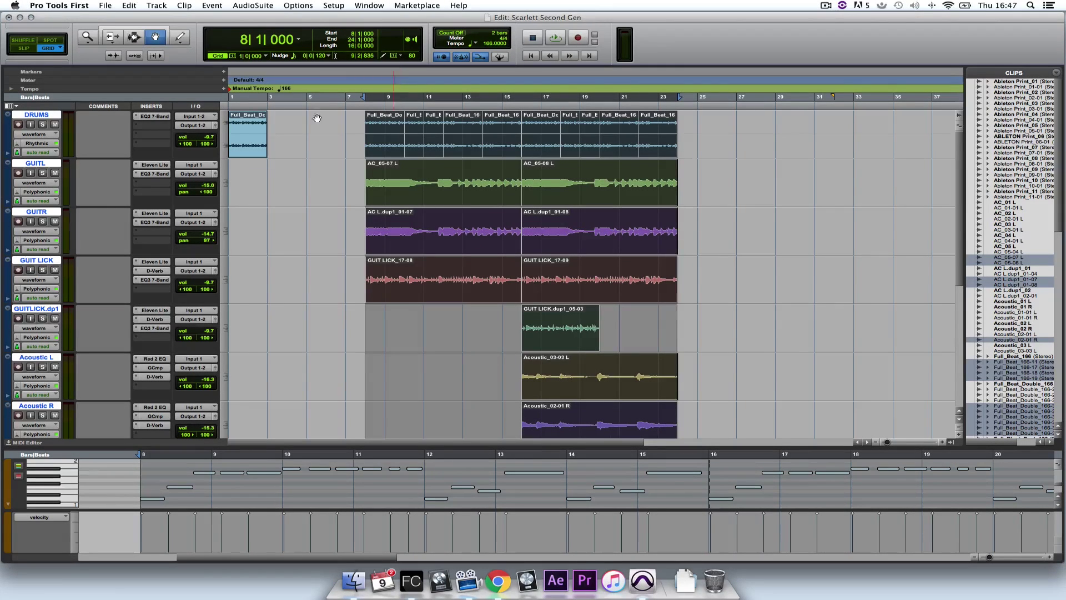
pyautogui.press('space')
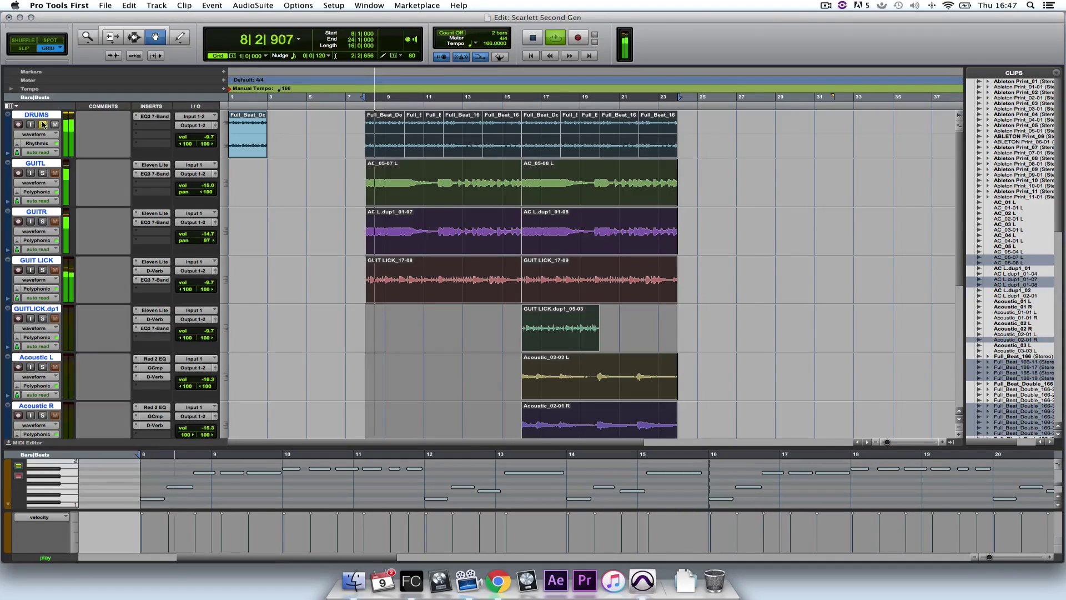
pyautogui.click(42, 124)
pyautogui.press('space')
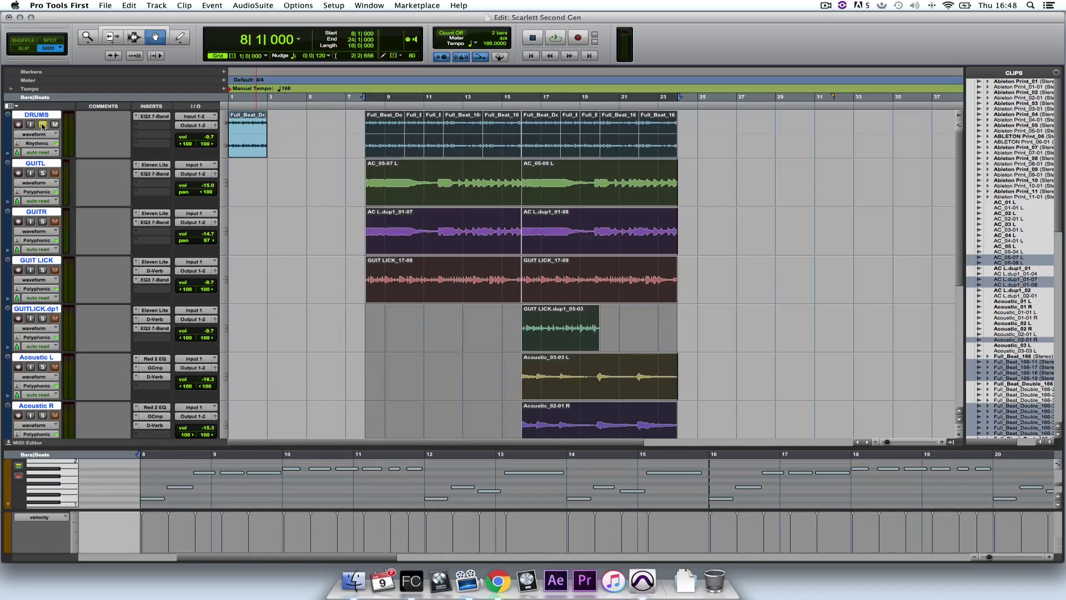
pyautogui.click(43, 125)
pyautogui.click(42, 173)
pyautogui.click(43, 221)
pyautogui.click(42, 270)
pyautogui.press('space')
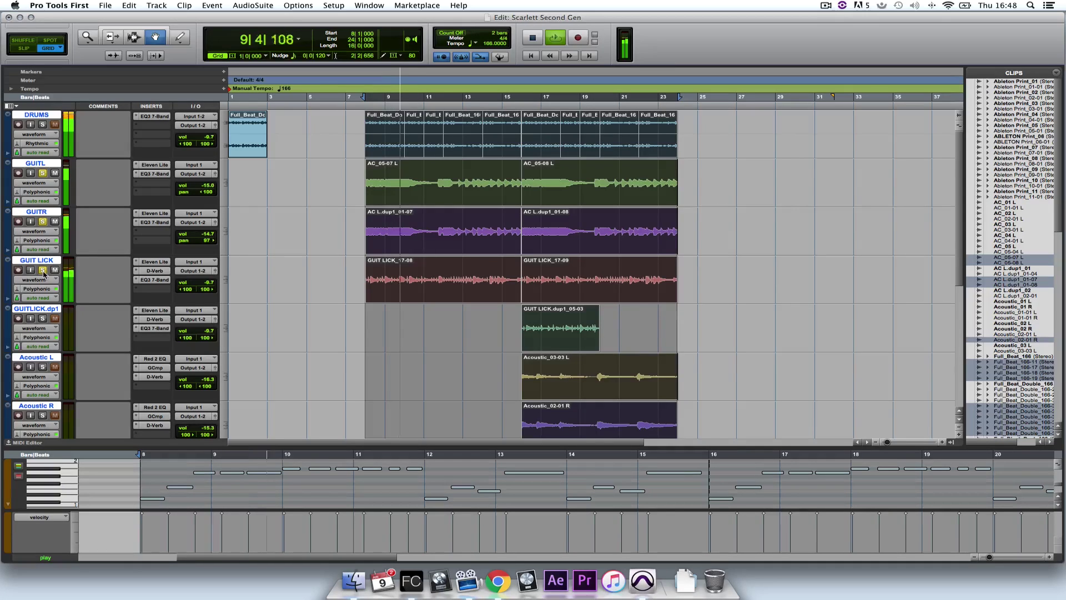
pyautogui.press('space')
pyautogui.scroll(-8, 266, 226)
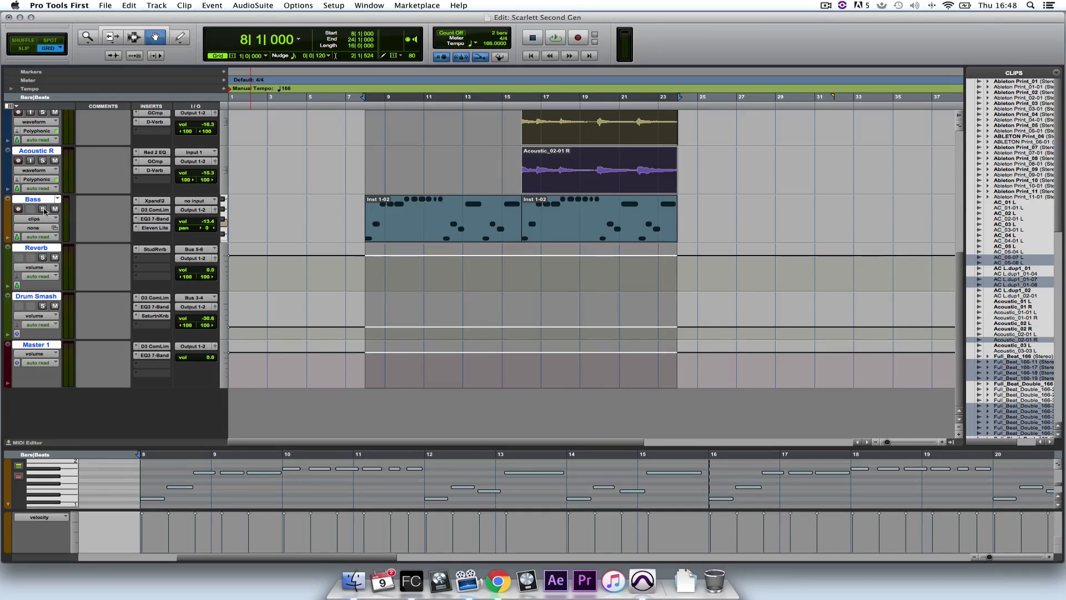
pyautogui.click(43, 209)
pyautogui.press('space')
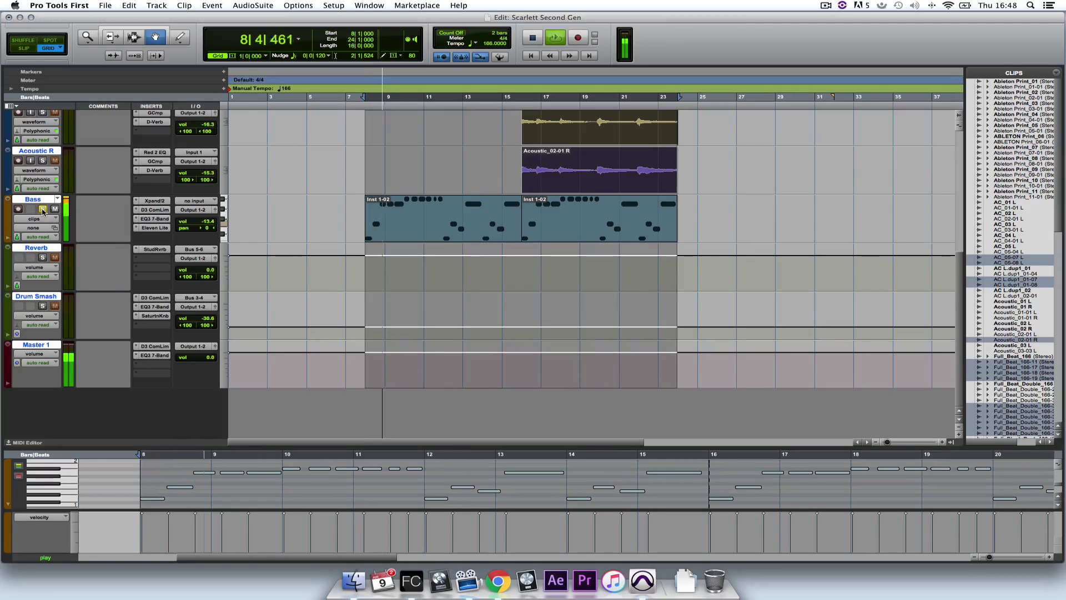
pyautogui.click(43, 209)
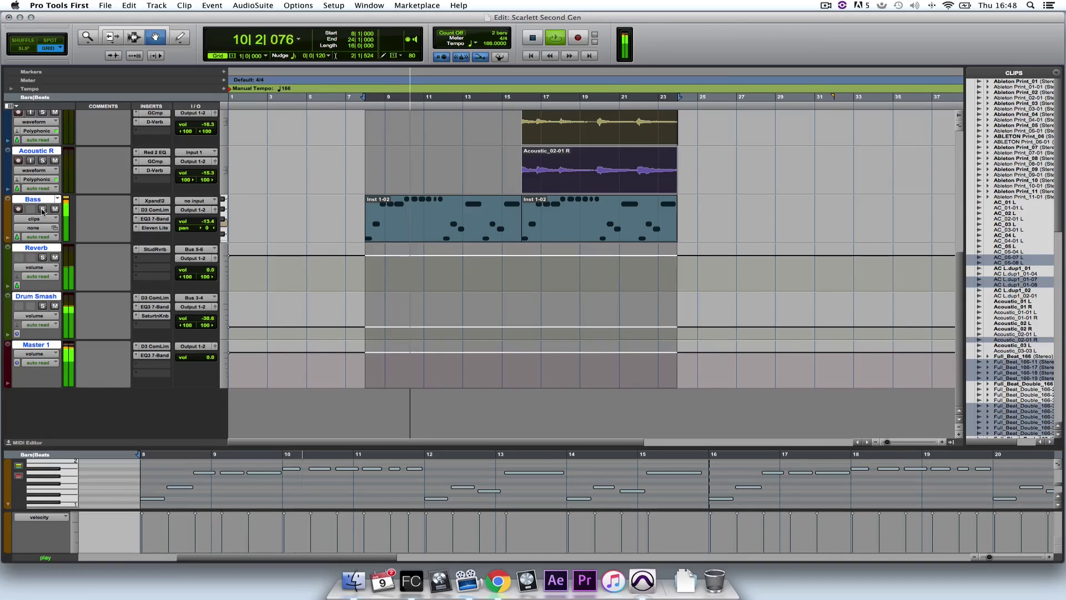
pyautogui.scroll(5, 289, 222)
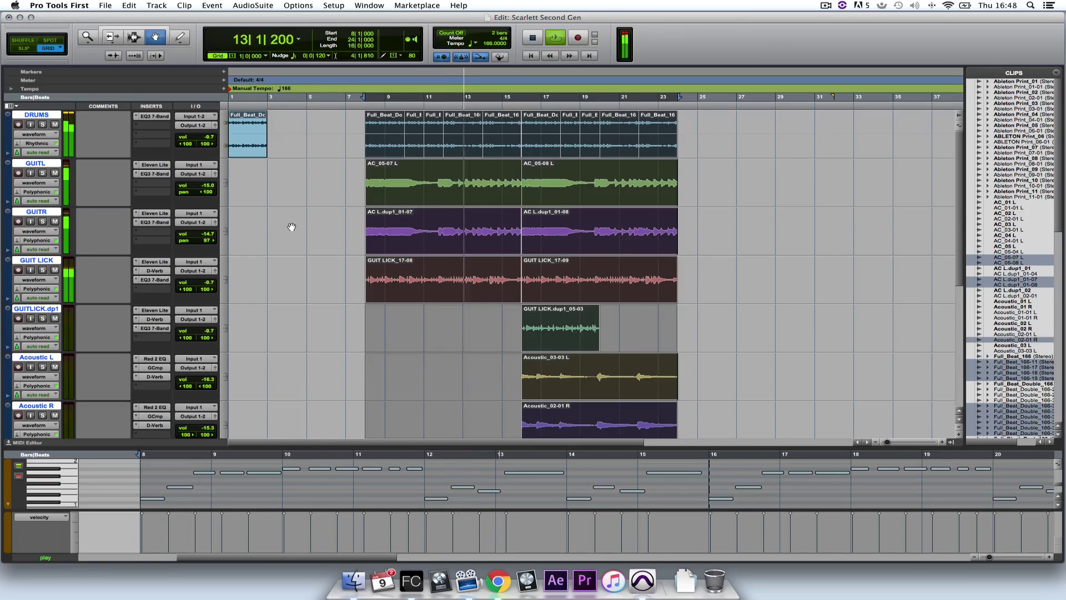
pyautogui.press('super+equal')
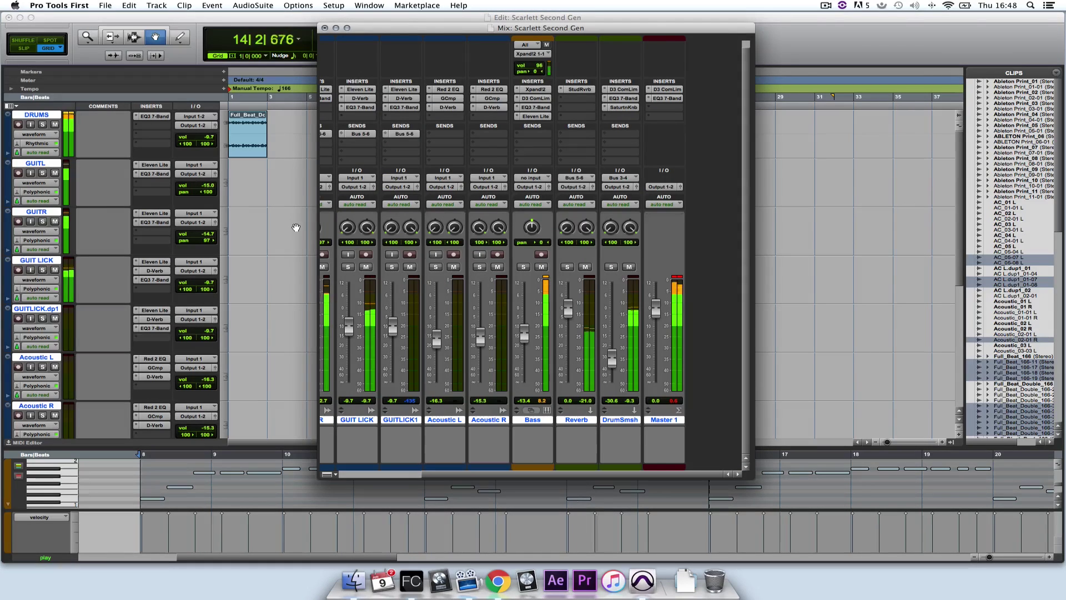
pyautogui.press('super+equal')
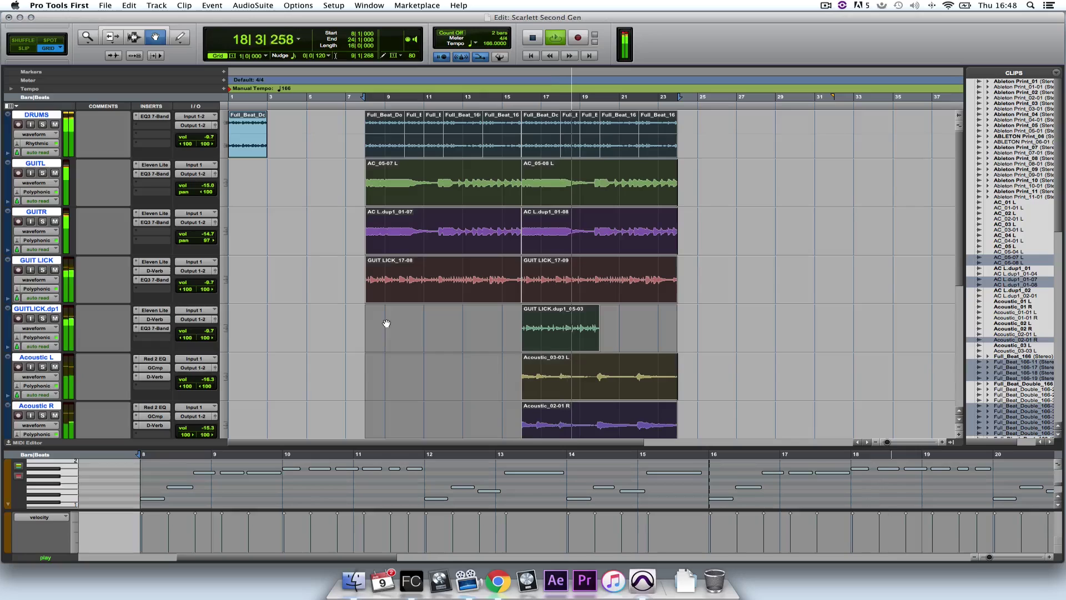
pyautogui.press('space')
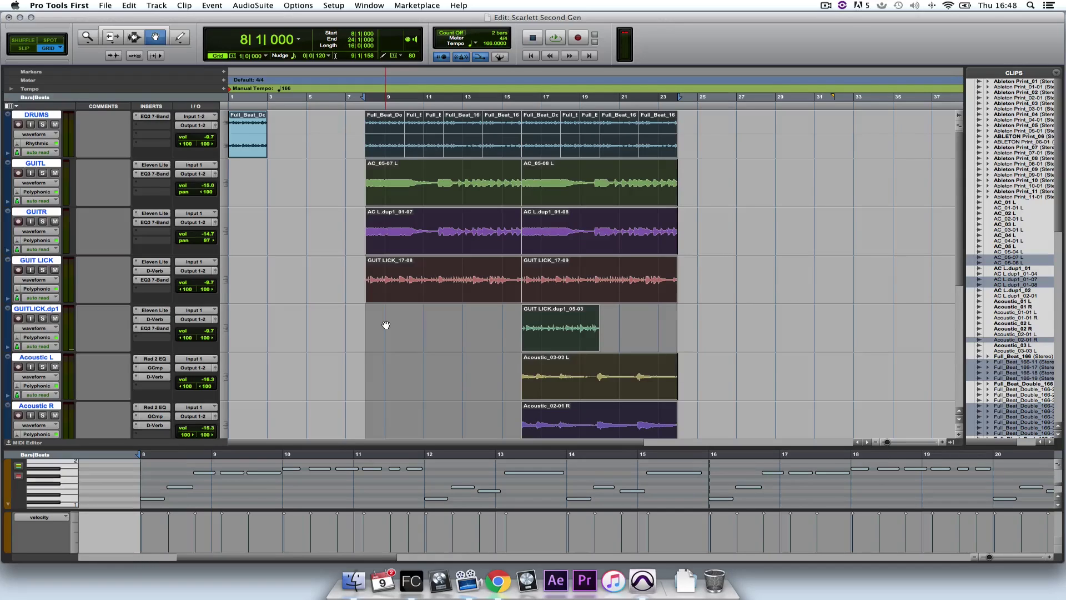
pyautogui.scroll(-5, 388, 323)
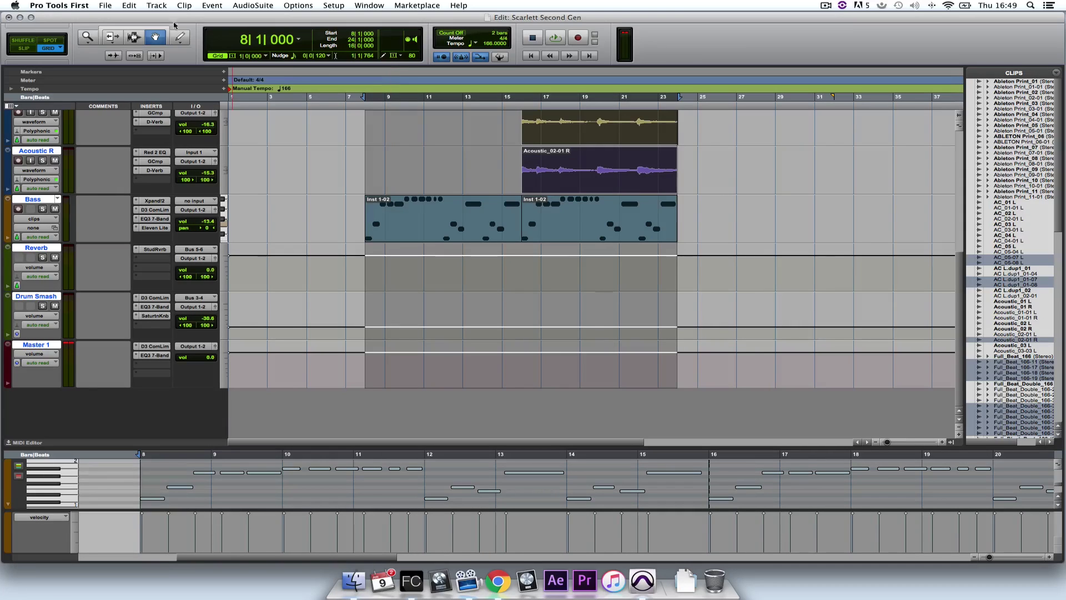
# Create a stereo instrument track and rename it 'Ableton ReWire'.
pyautogui.click(157, 6)
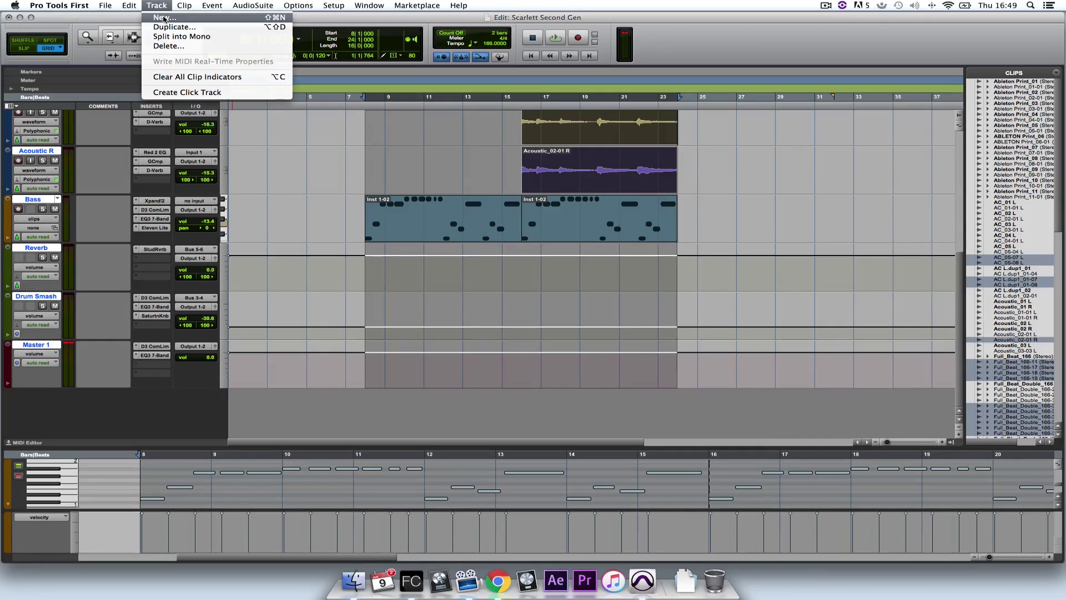
pyautogui.click(164, 18)
pyautogui.click(554, 202)
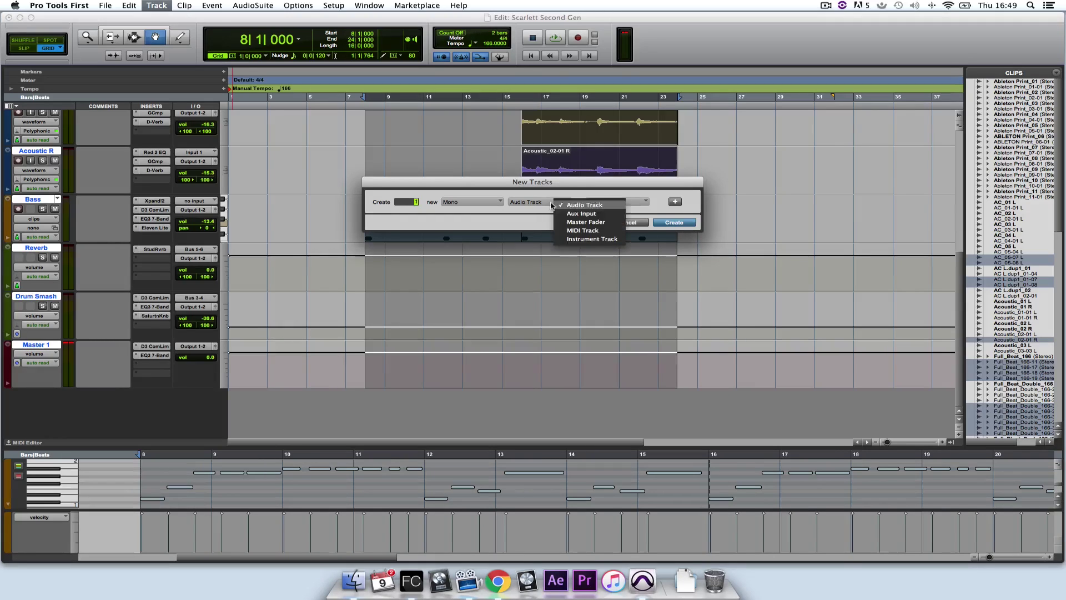
pyautogui.click(593, 243)
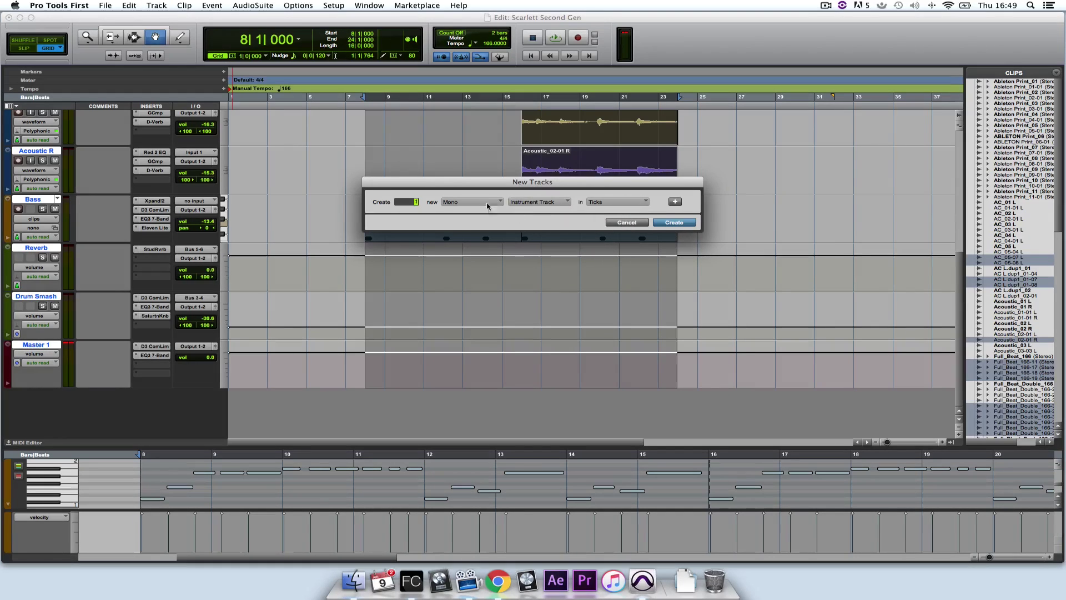
pyautogui.click(487, 203)
pyautogui.click(501, 214)
pyautogui.click(672, 223)
pyautogui.doubleClick(33, 247)
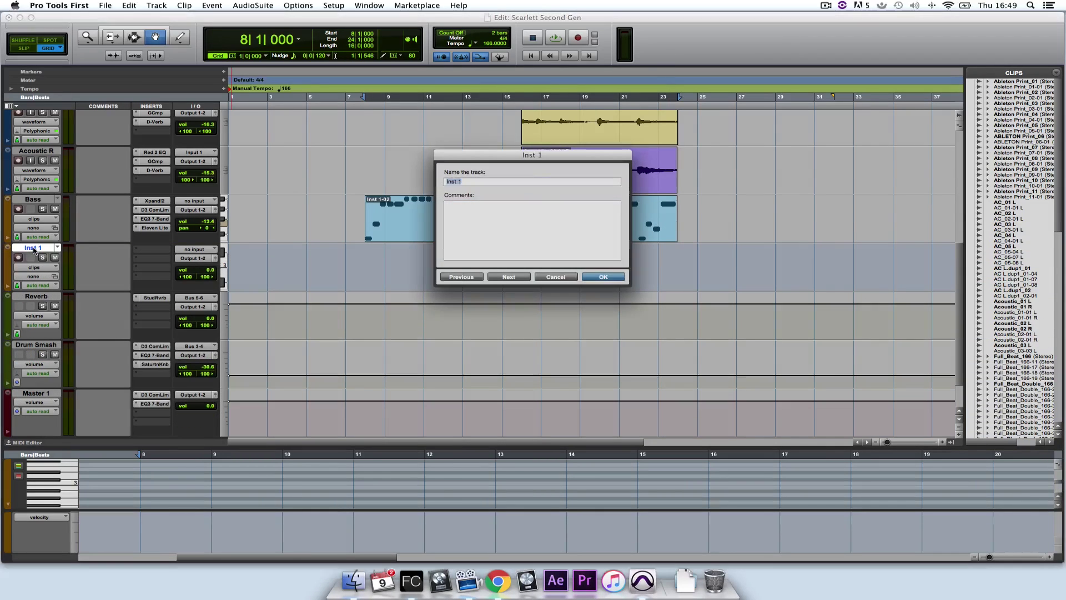
pyautogui.write('Ableton ReWire')
pyautogui.press('Return')
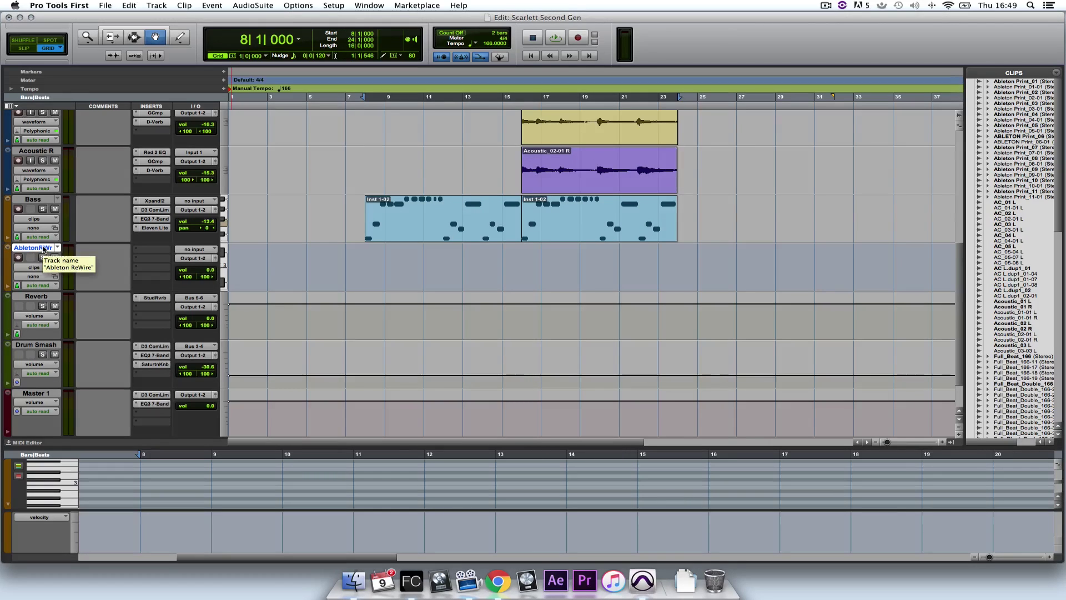
# In the mixer, insert the Ableton Live ReWire instrument on Ableton ReWire with output Mix L - Mix R.
pyautogui.press('super+equal')
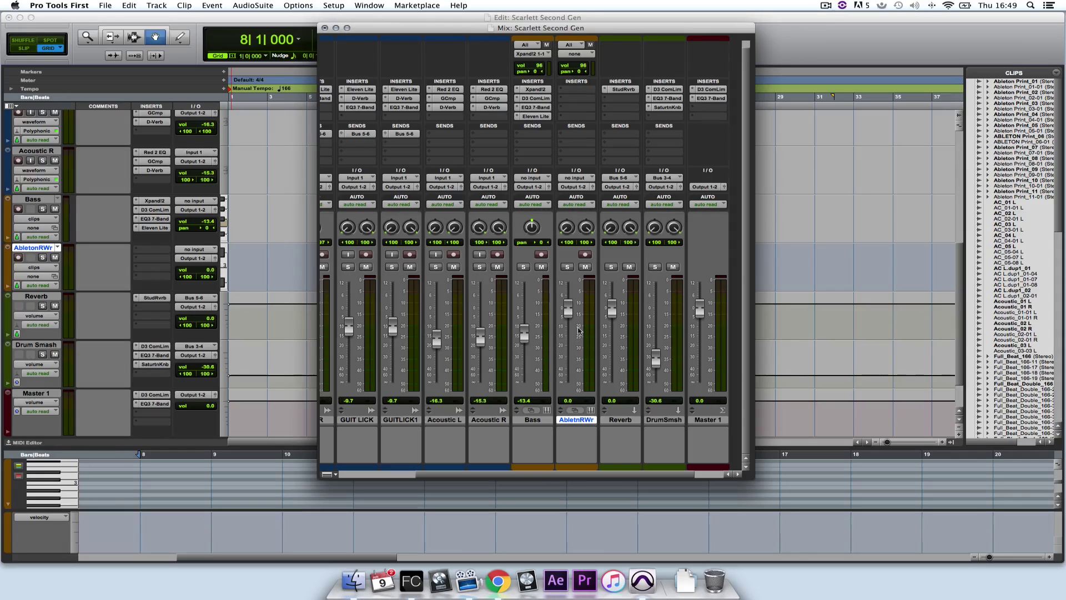
pyautogui.click(574, 91)
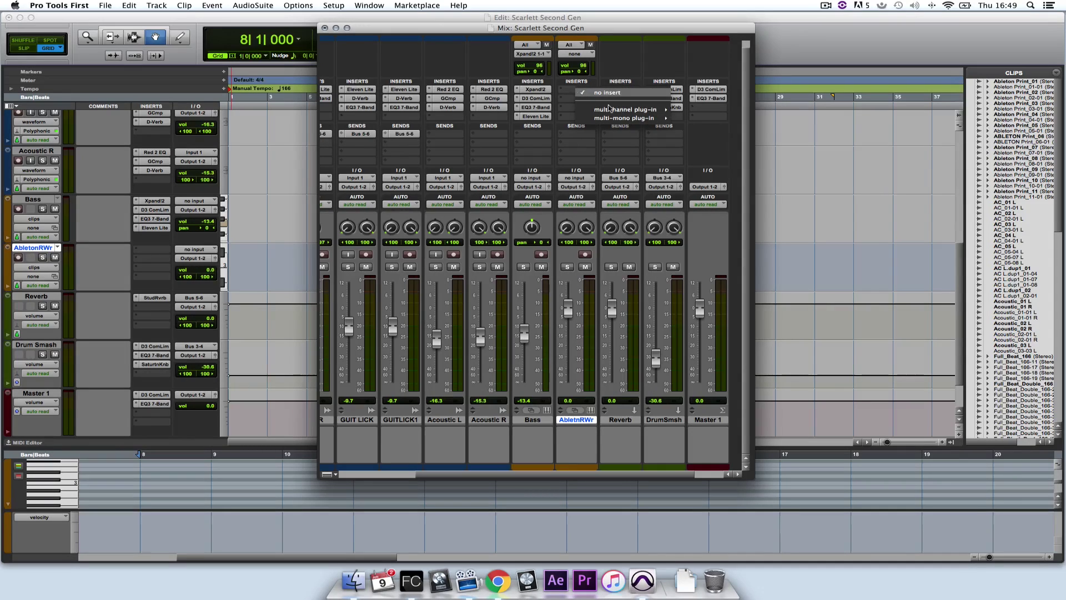
pyautogui.moveTo(611, 109)
pyautogui.moveTo(713, 173)
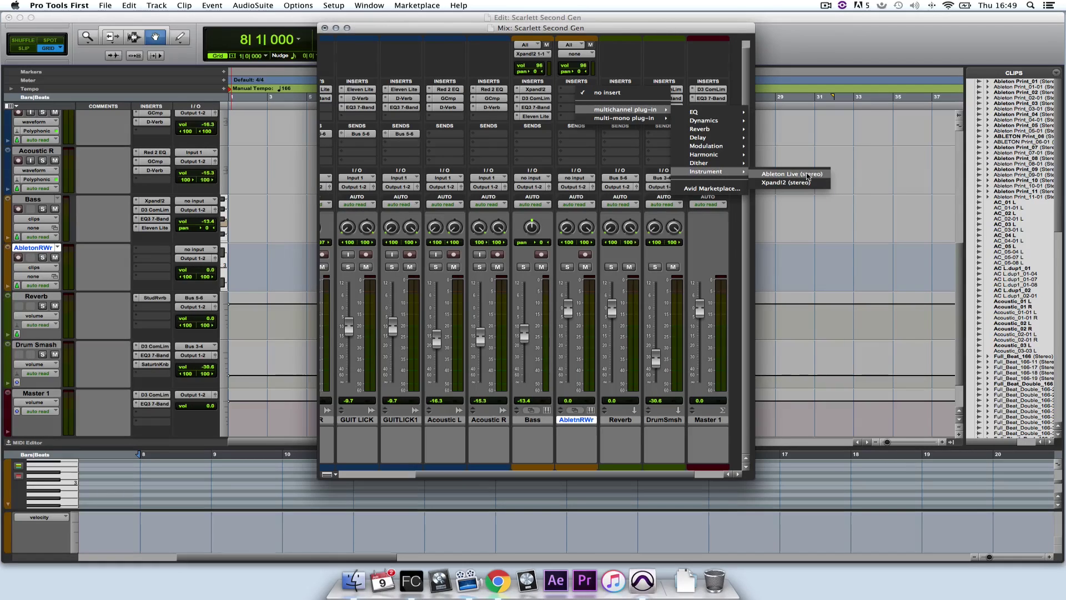
pyautogui.click(809, 175)
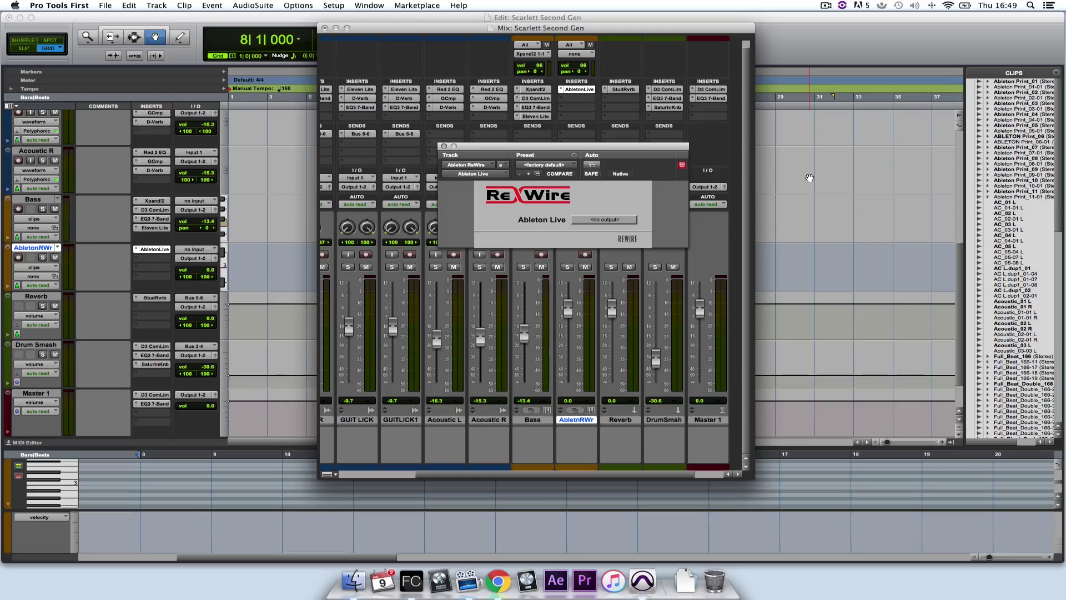
pyautogui.click(587, 222)
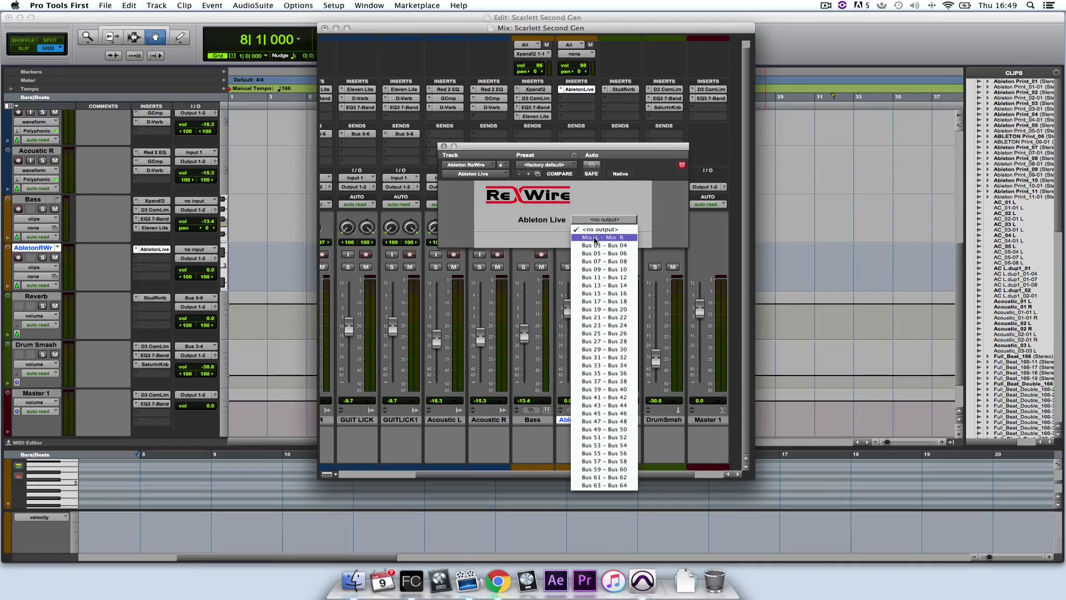
pyautogui.click(595, 237)
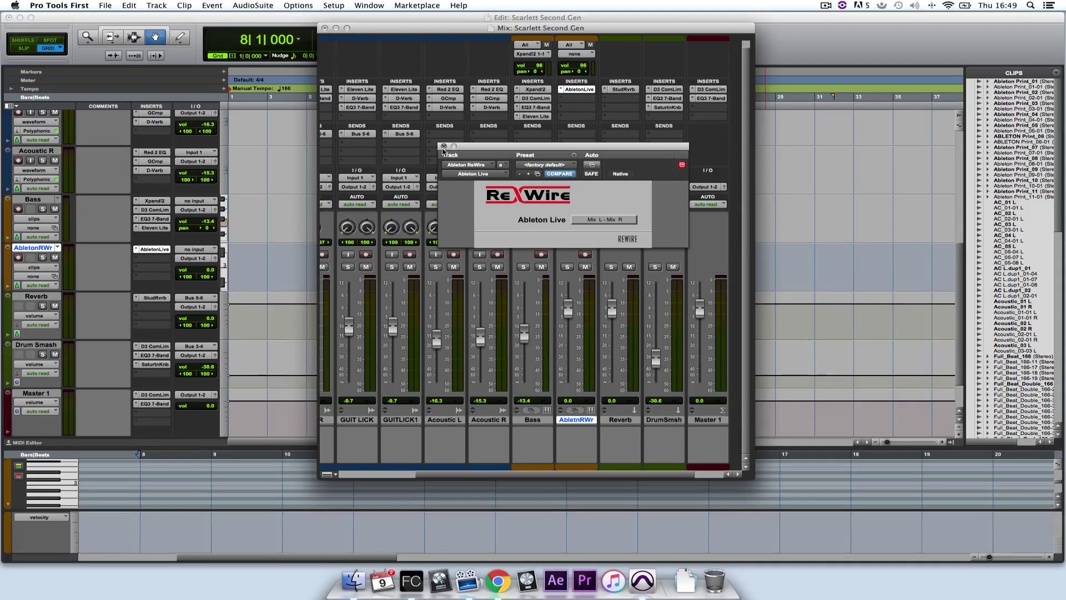
pyautogui.click(443, 147)
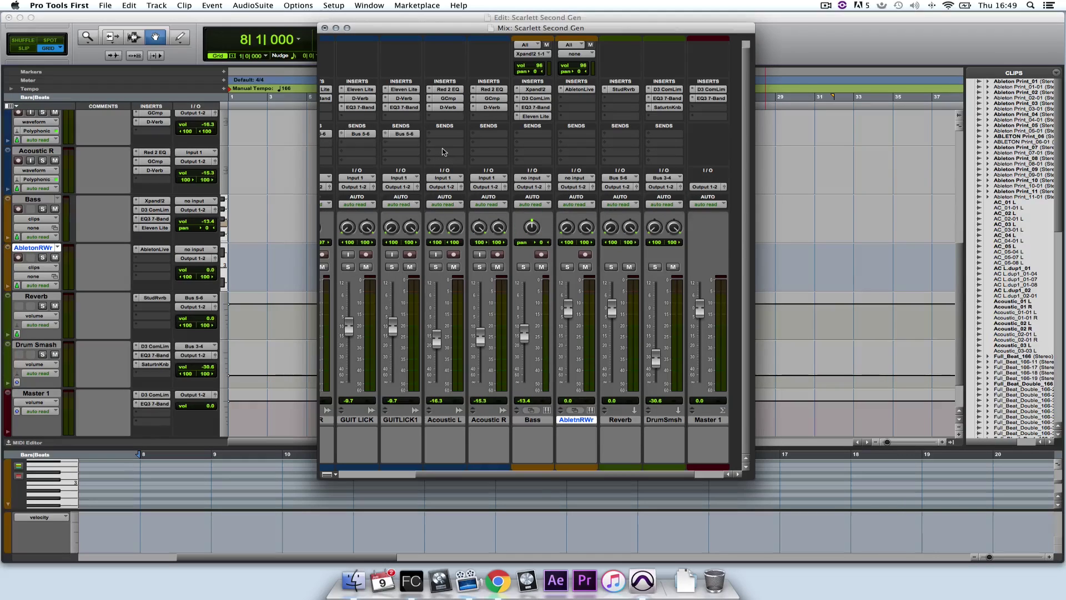
# Search Spotlight for 'live' and launch Ableton Live 9 Suite.
pyautogui.press('super+space')
pyautogui.write('ive')
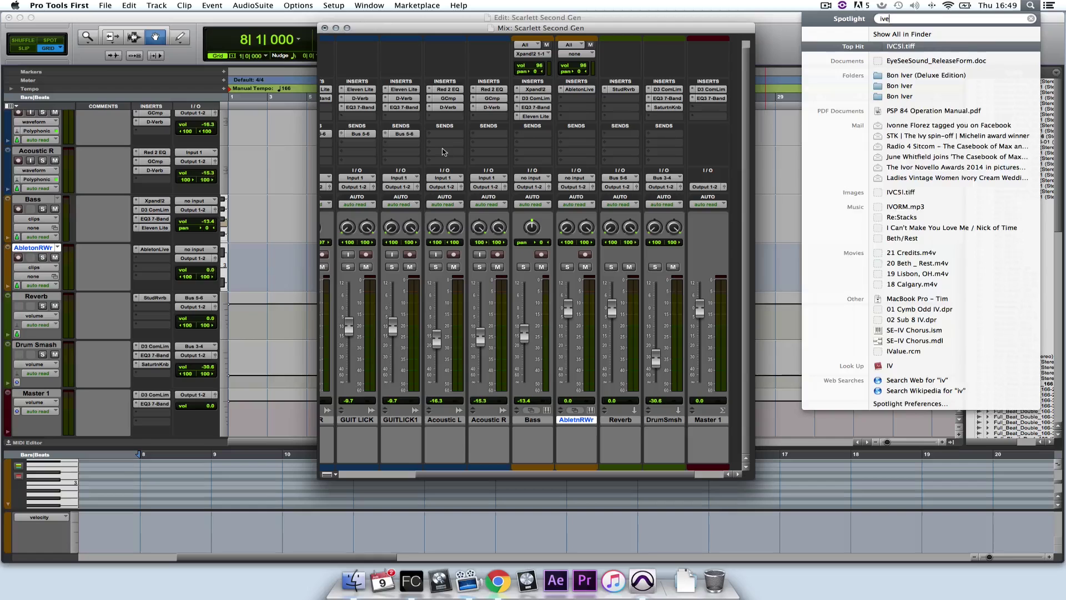
pyautogui.press('BackSpace')
pyautogui.press('BackSpace')
pyautogui.press('BackSpace')
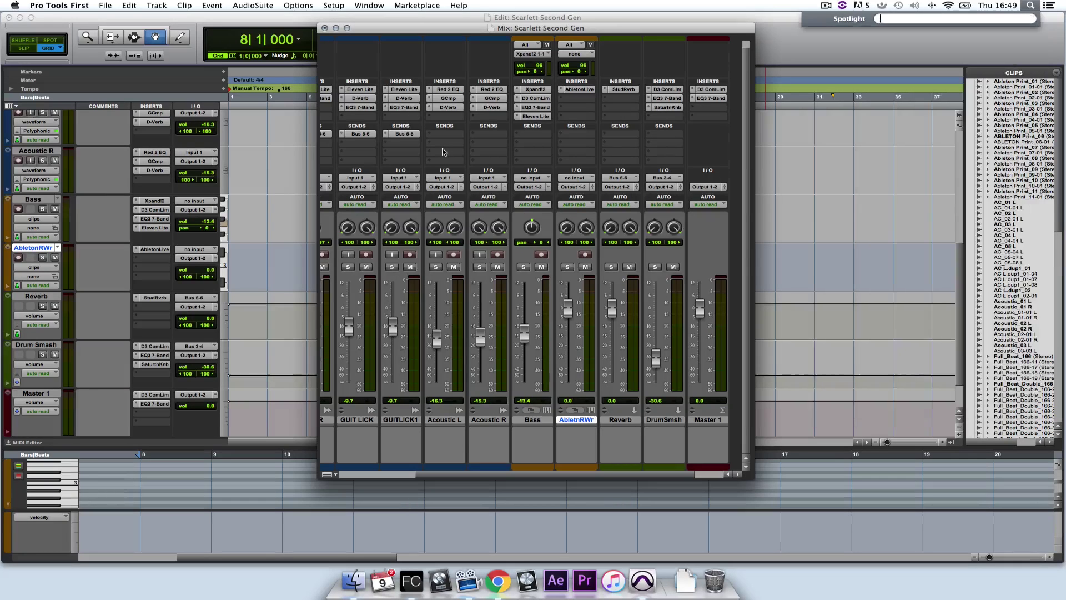
pyautogui.press('Escape')
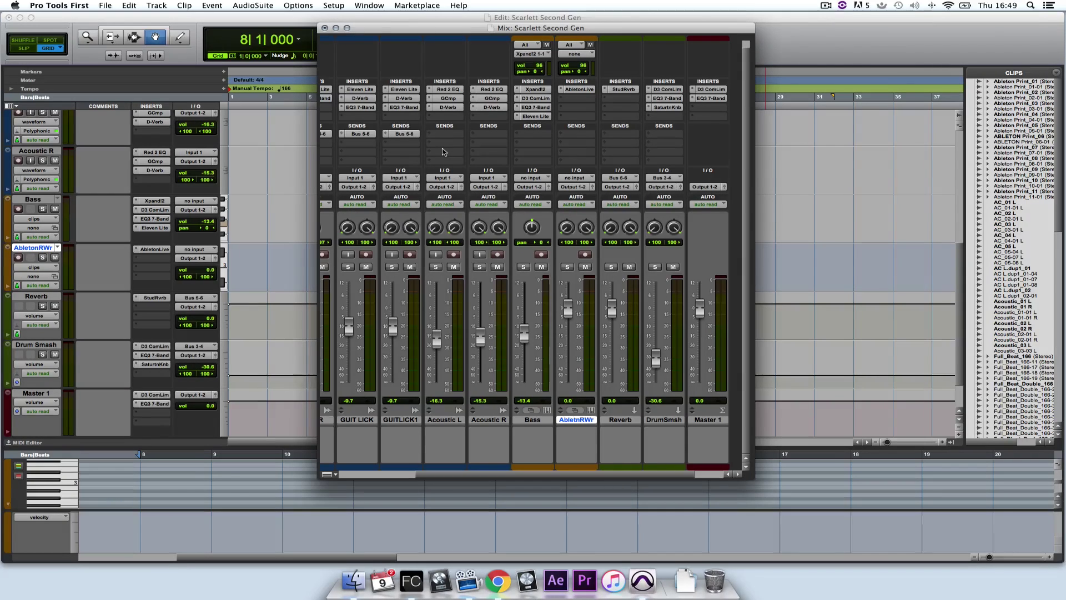
pyautogui.press('super+space')
pyautogui.write('live')
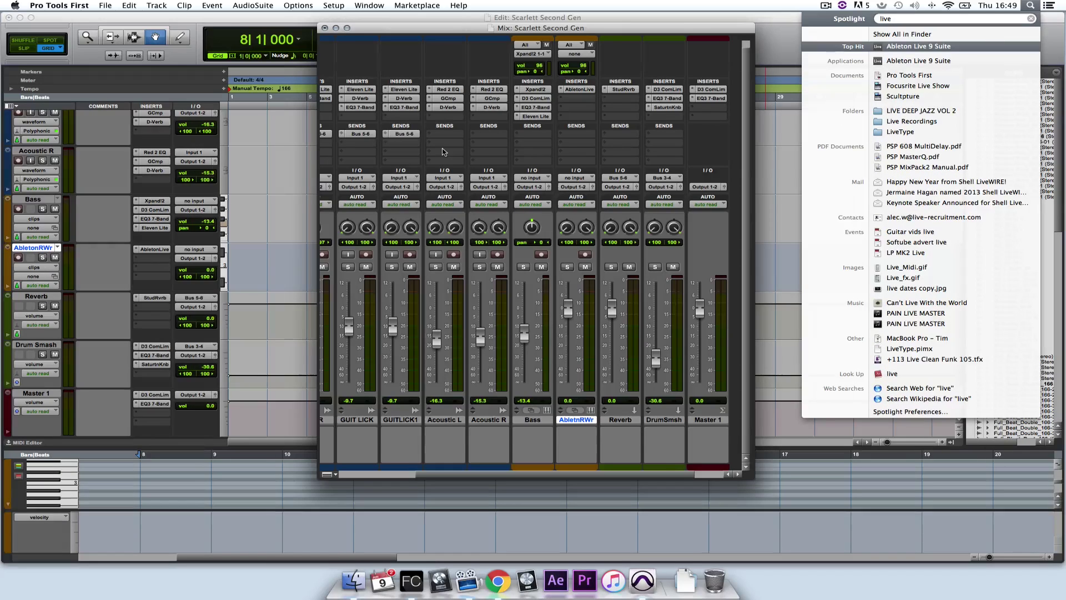
pyautogui.press('Return')
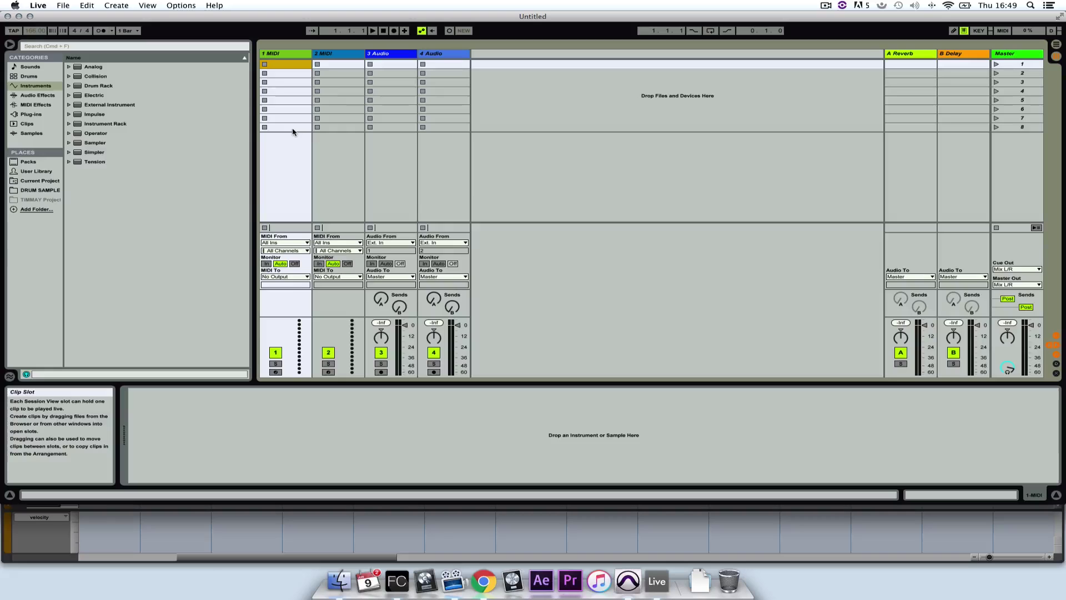
# From Instruments > Operator > Effects, load Wind Machine onto track 1 and play a test note.
pyautogui.click(37, 86)
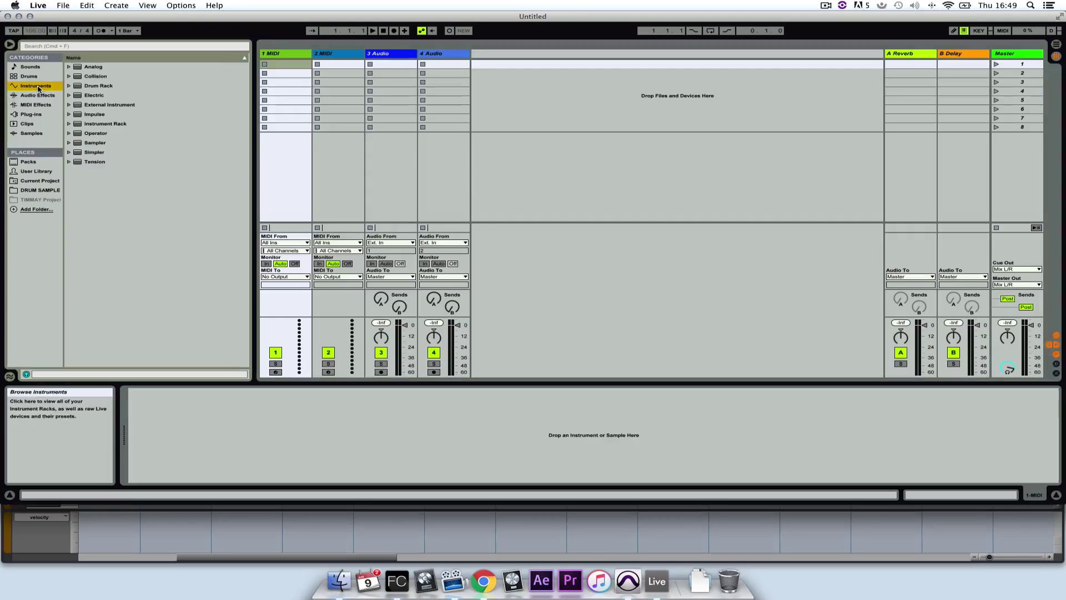
pyautogui.click(69, 133)
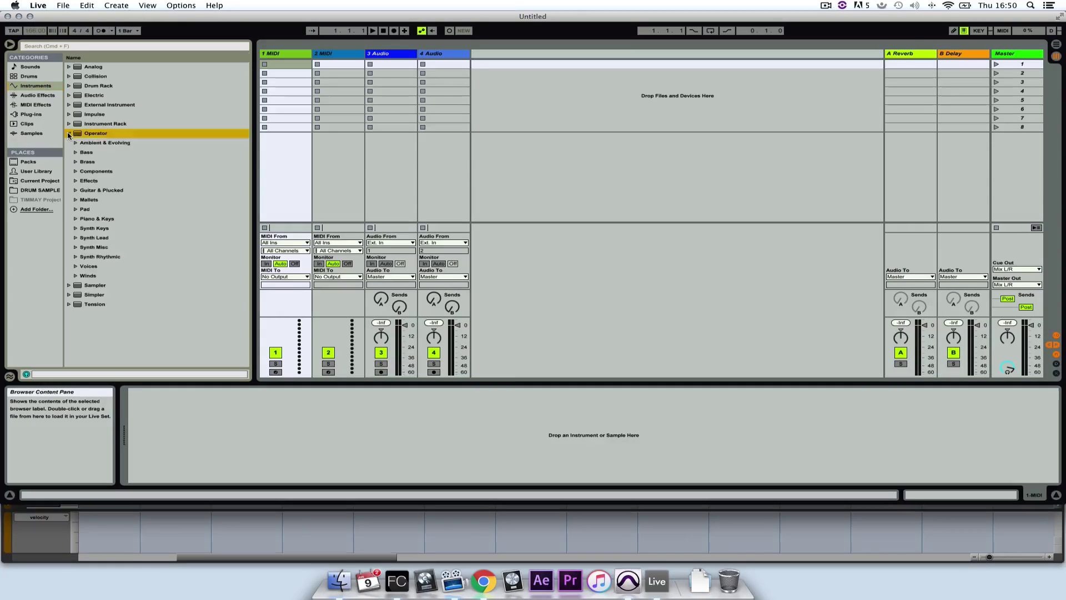
pyautogui.click(76, 181)
pyautogui.click(101, 275)
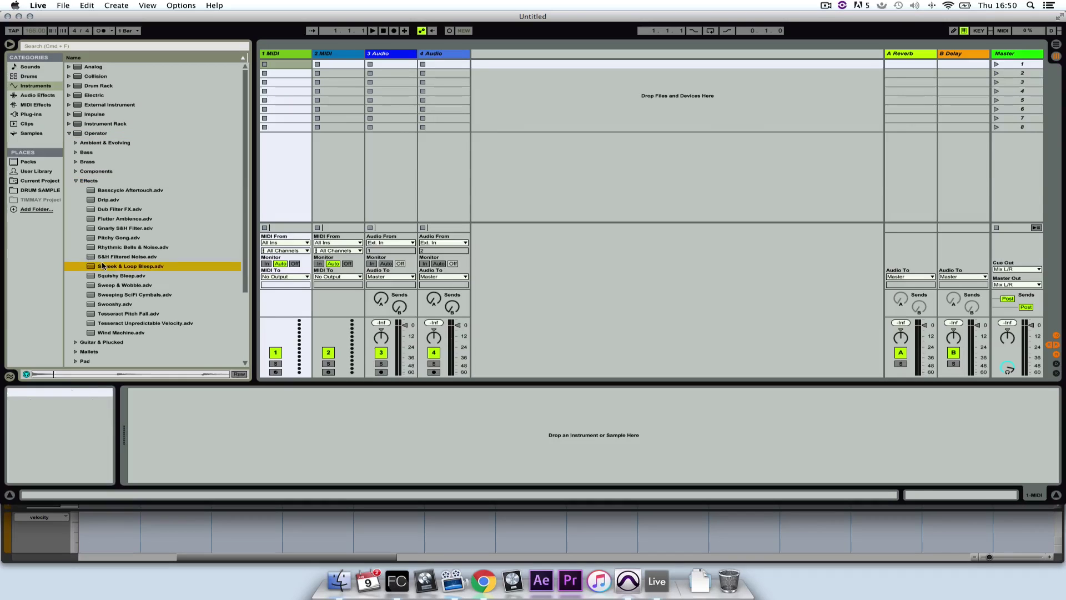
pyautogui.click(108, 237)
pyautogui.click(112, 219)
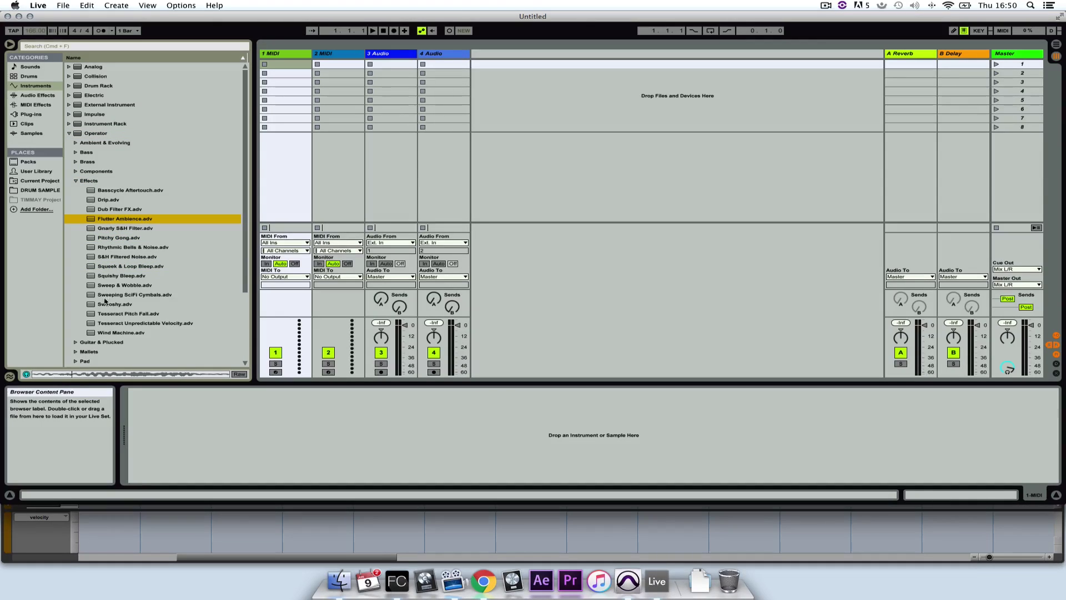
pyautogui.click(108, 333)
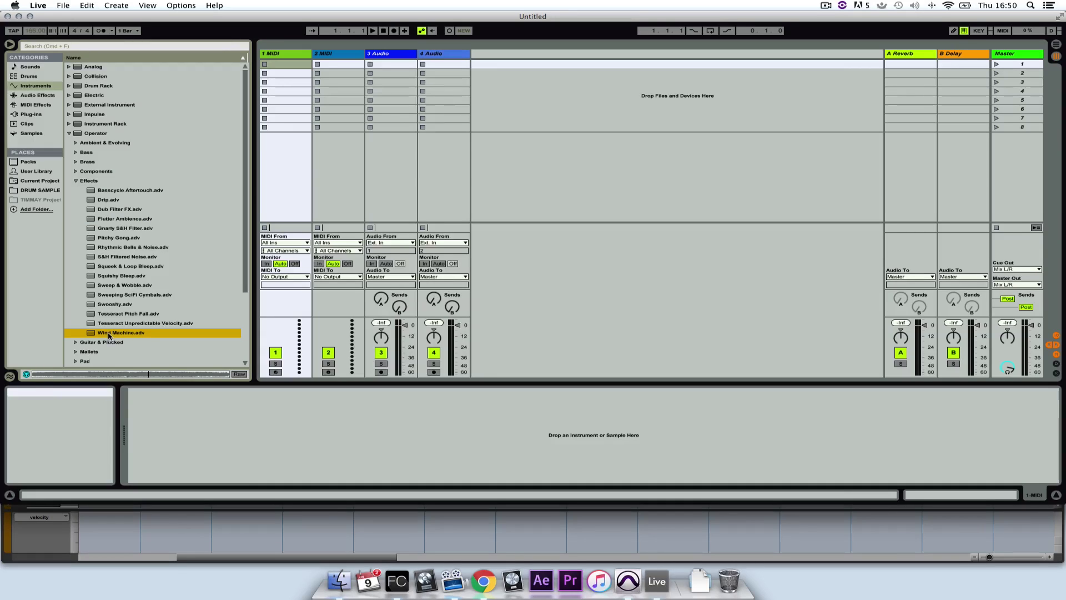
pyautogui.doubleClick(109, 335)
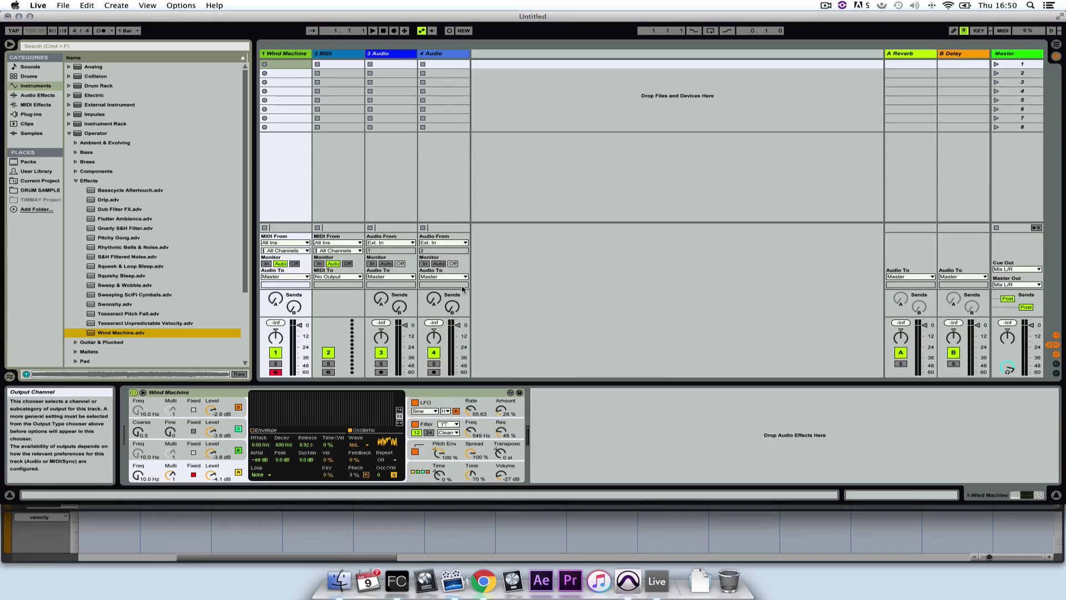
pyautogui.press('a')
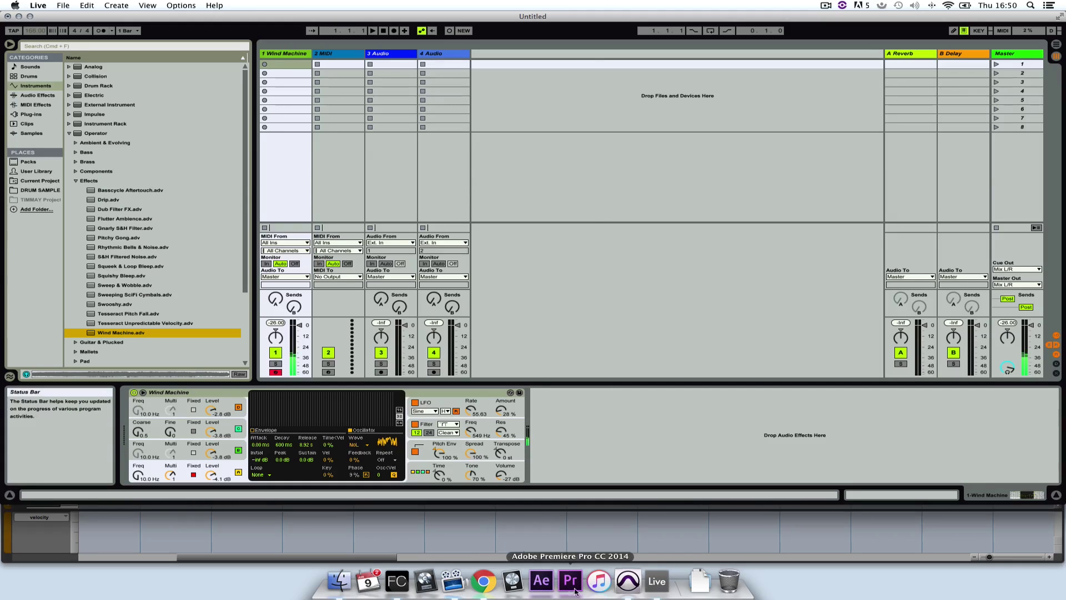
# Back in Pro Tools, create a stereo audio track named 'Ableton Print'.
pyautogui.click(630, 587)
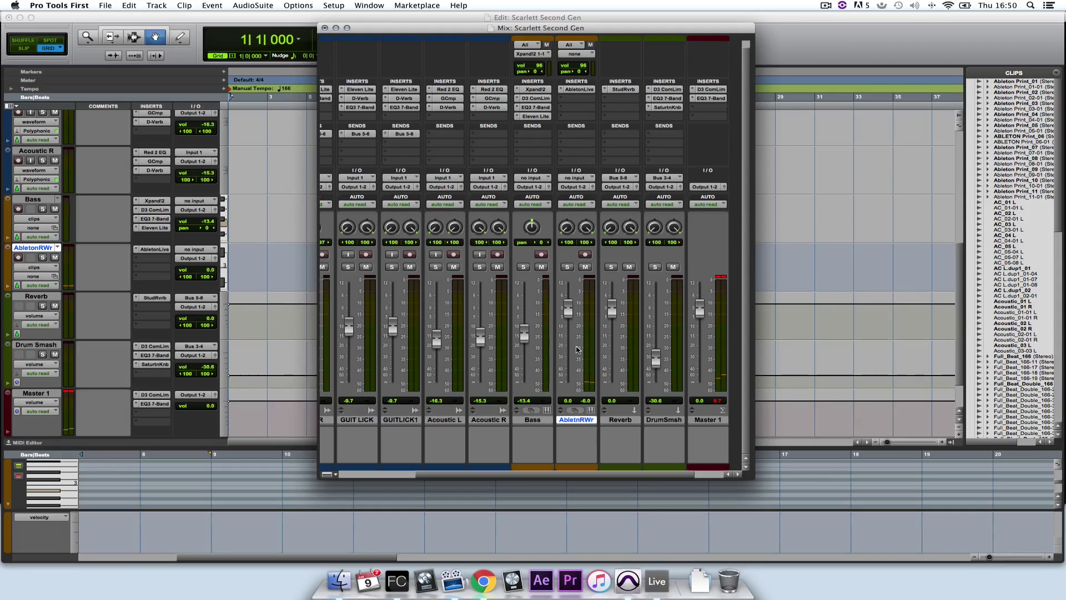
pyautogui.click(157, 6)
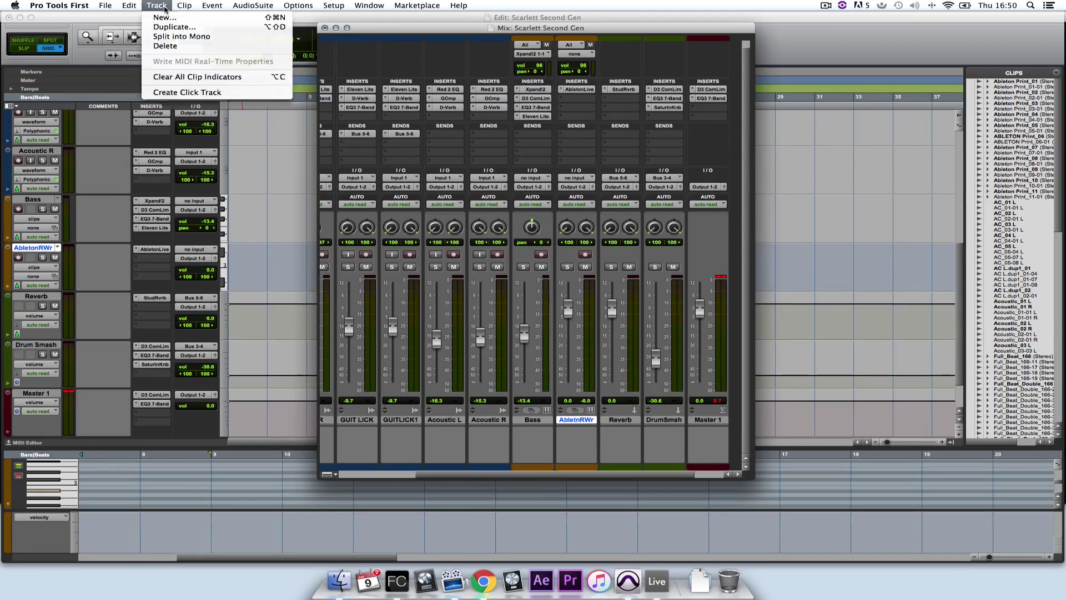
pyautogui.click(166, 19)
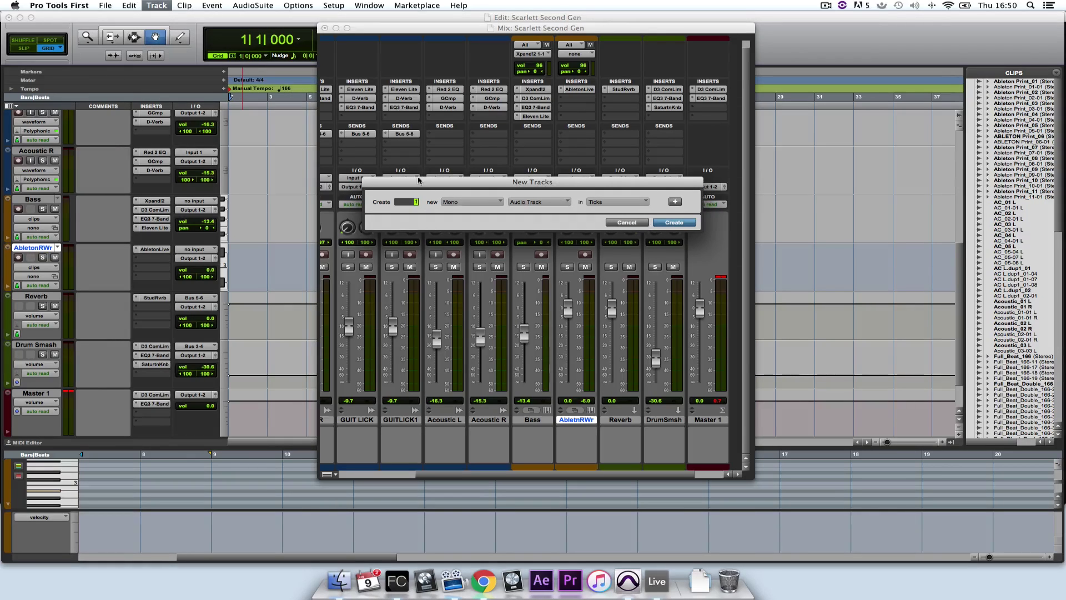
pyautogui.click(489, 203)
pyautogui.click(503, 211)
pyautogui.click(669, 223)
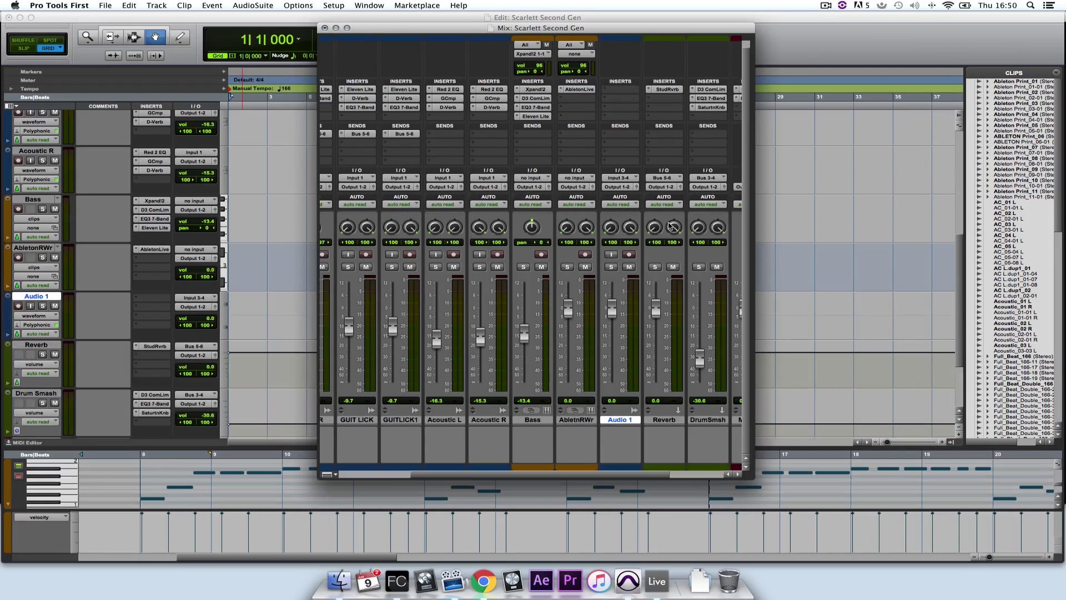
pyautogui.doubleClick(618, 421)
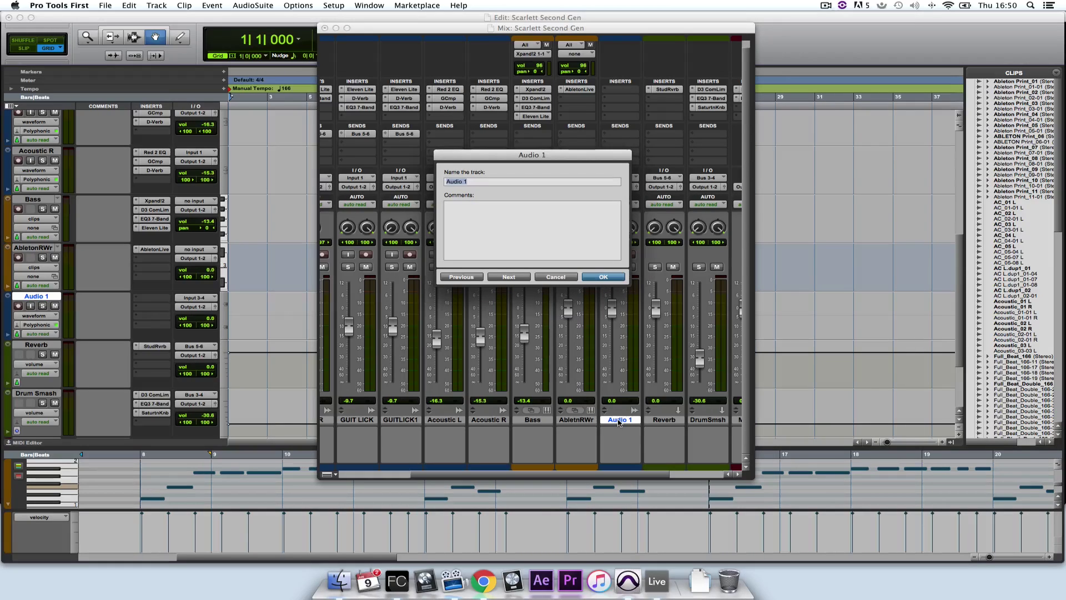
pyautogui.write('Ableton Print')
pyautogui.press('Return')
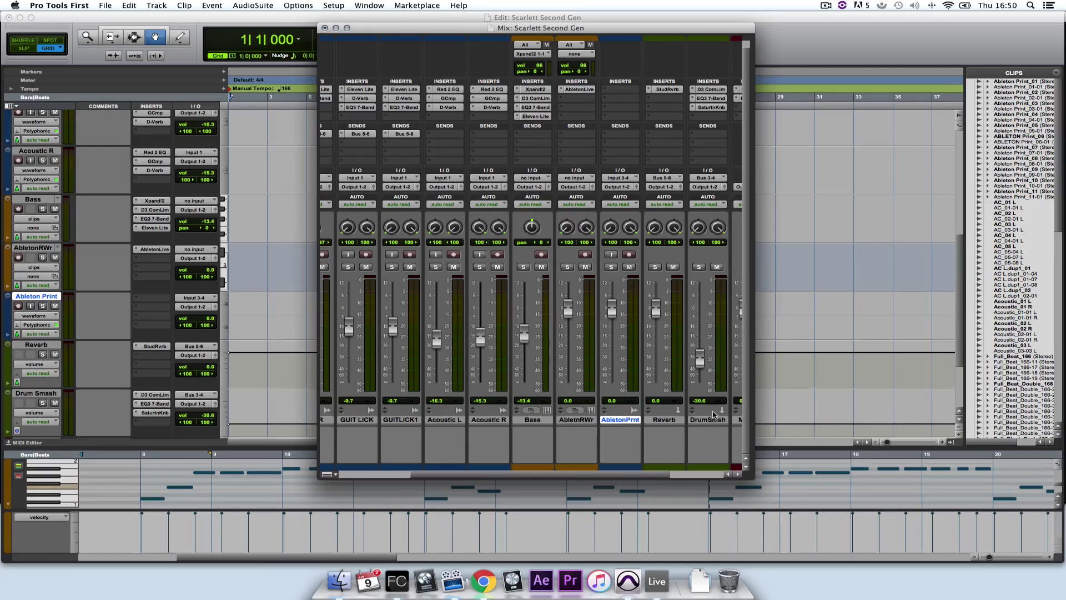
# Send the Ableton ReWire output to Bus 7-8 and set Ableton Print's input to Bus 7-8.
pyautogui.click(579, 188)
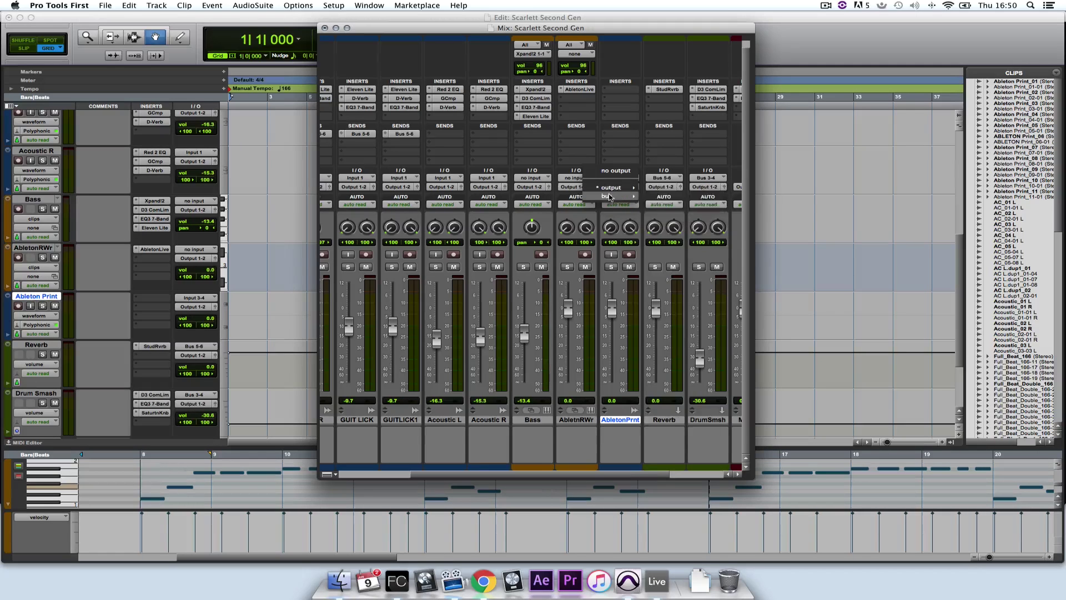
pyautogui.moveTo(611, 196)
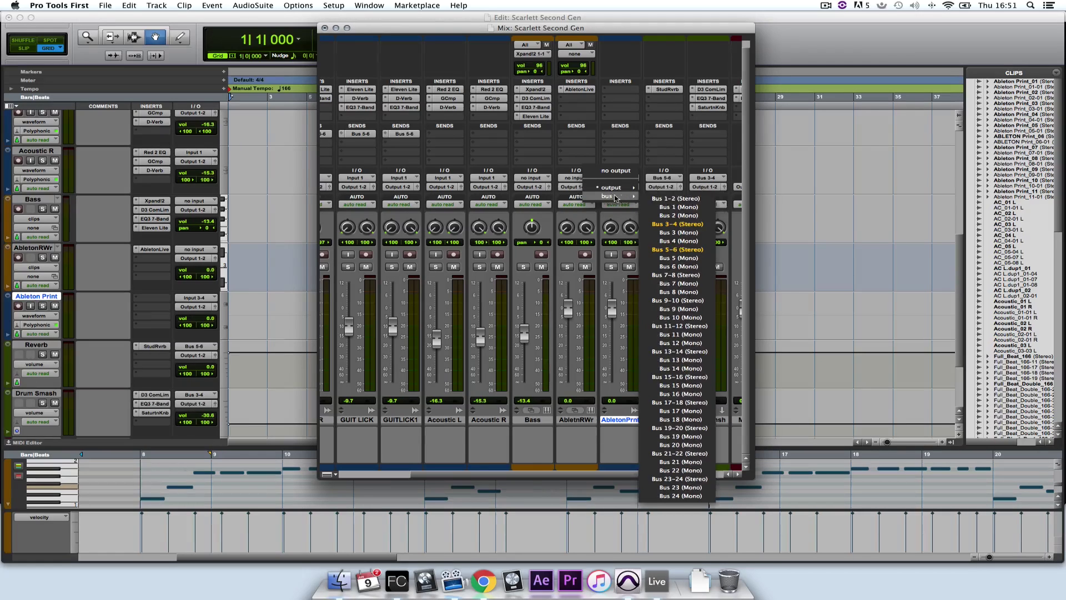
pyautogui.click(688, 276)
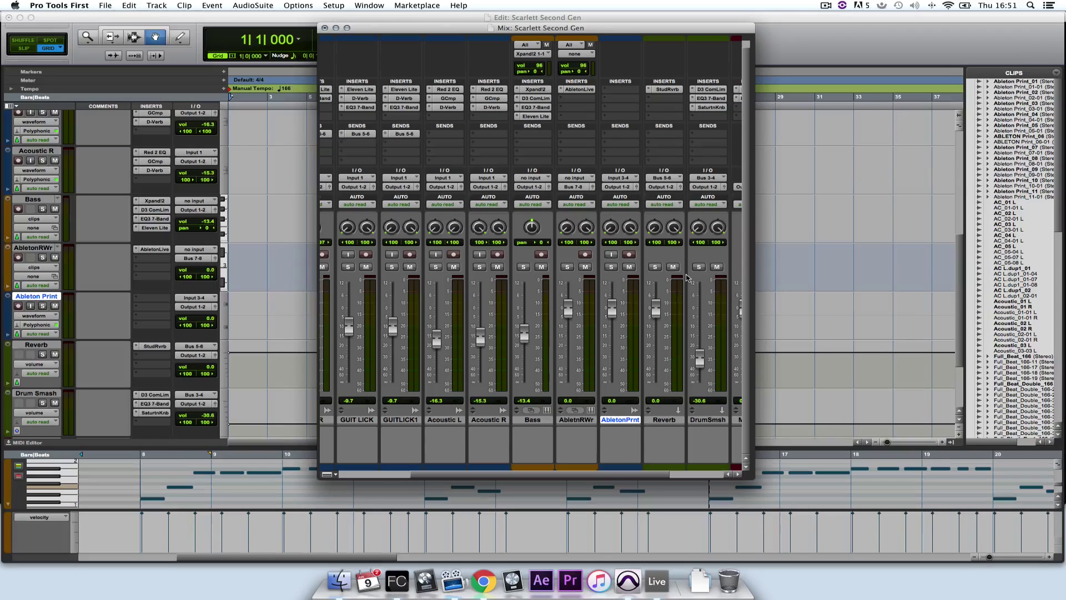
pyautogui.click(621, 179)
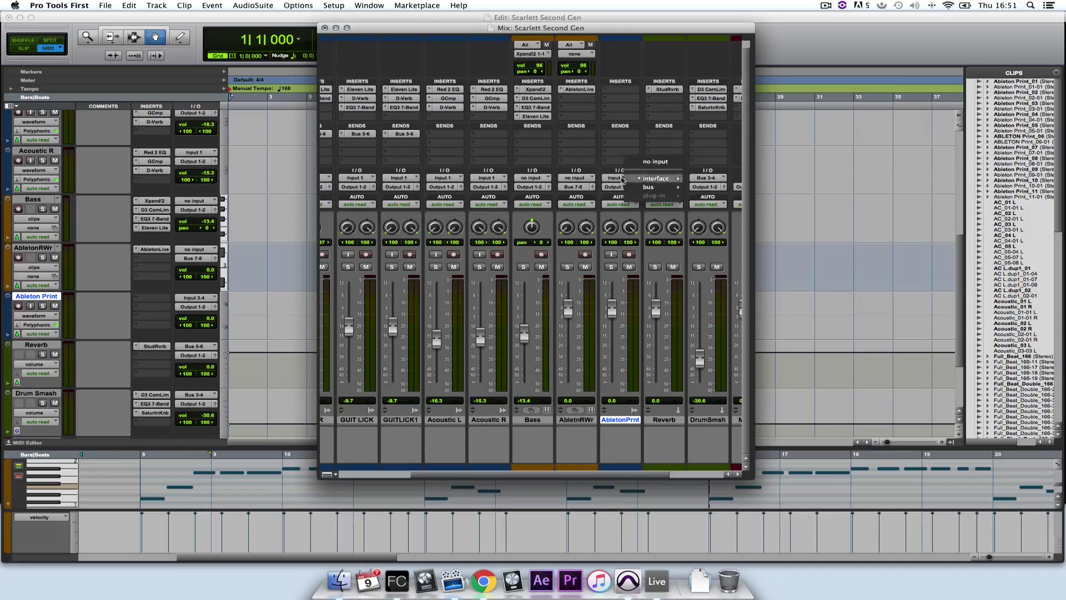
pyautogui.moveTo(655, 178)
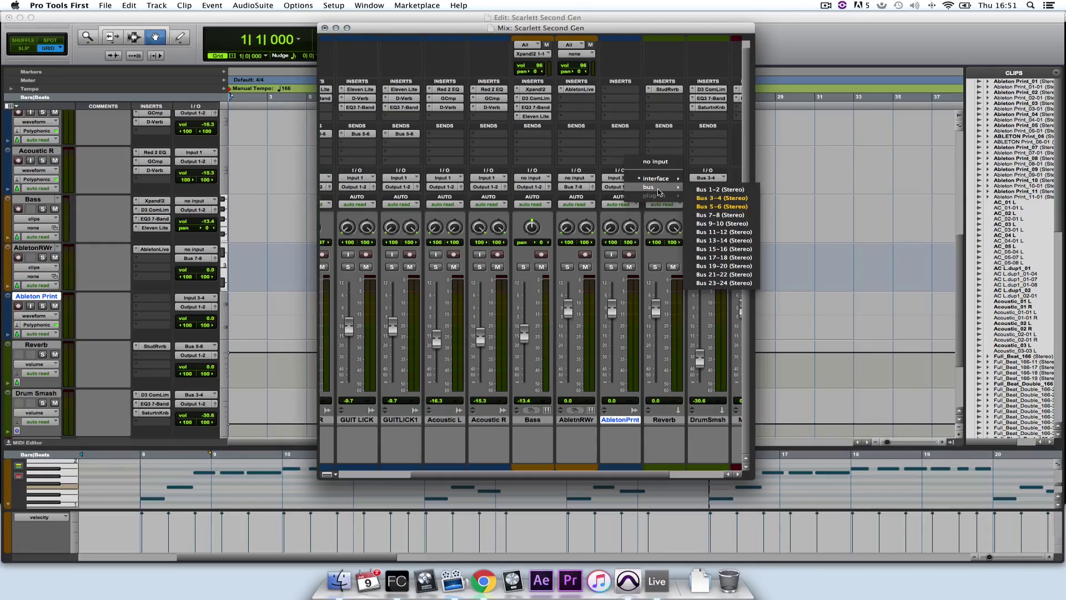
pyautogui.click(728, 218)
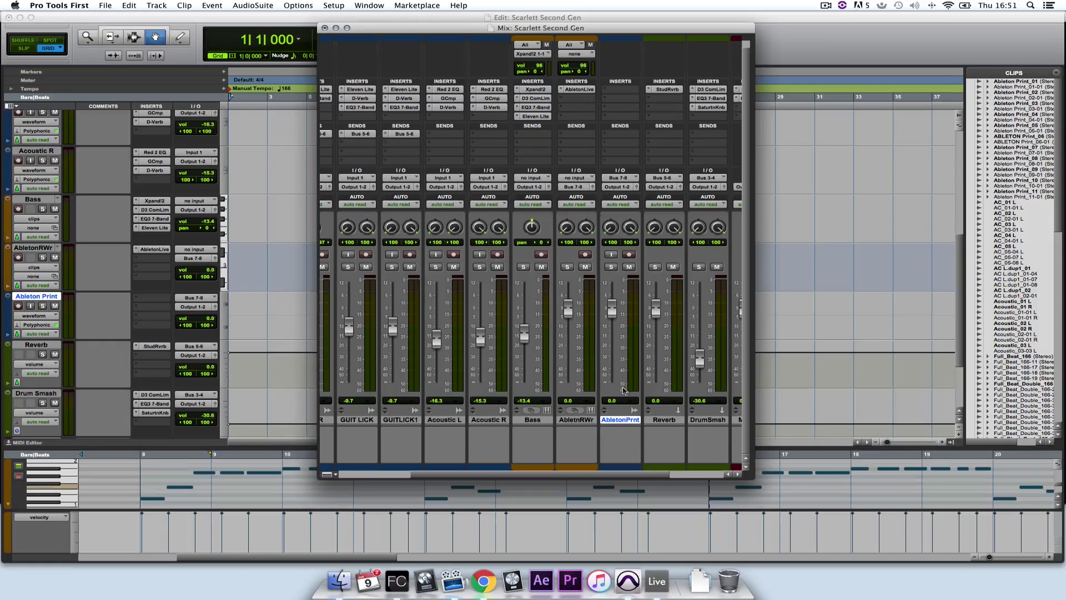
# Record-arm both Ableton tracks, monitor Ableton Print's input, and record bars 8–22.
pyautogui.click(630, 254)
pyautogui.click(585, 254)
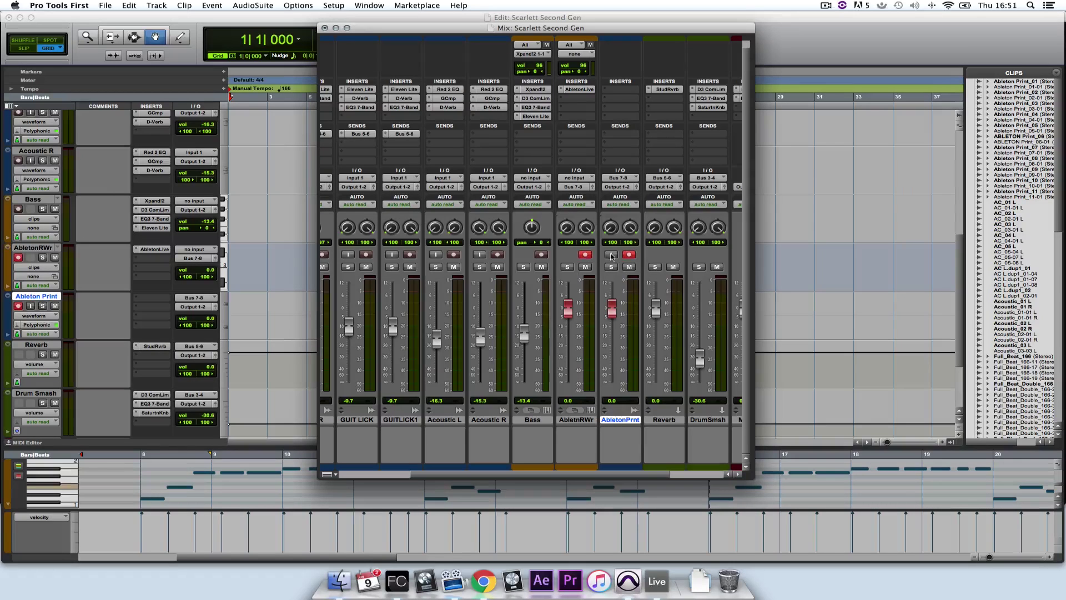
pyautogui.click(611, 254)
pyautogui.click(310, 93)
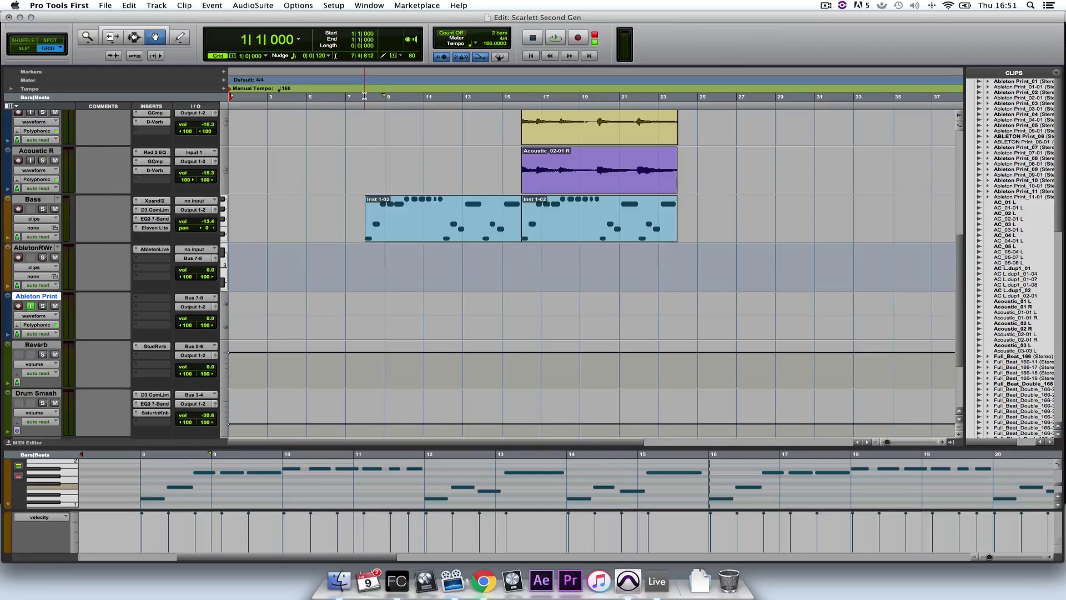
pyautogui.moveTo(364, 95); pyautogui.dragTo(683, 126)
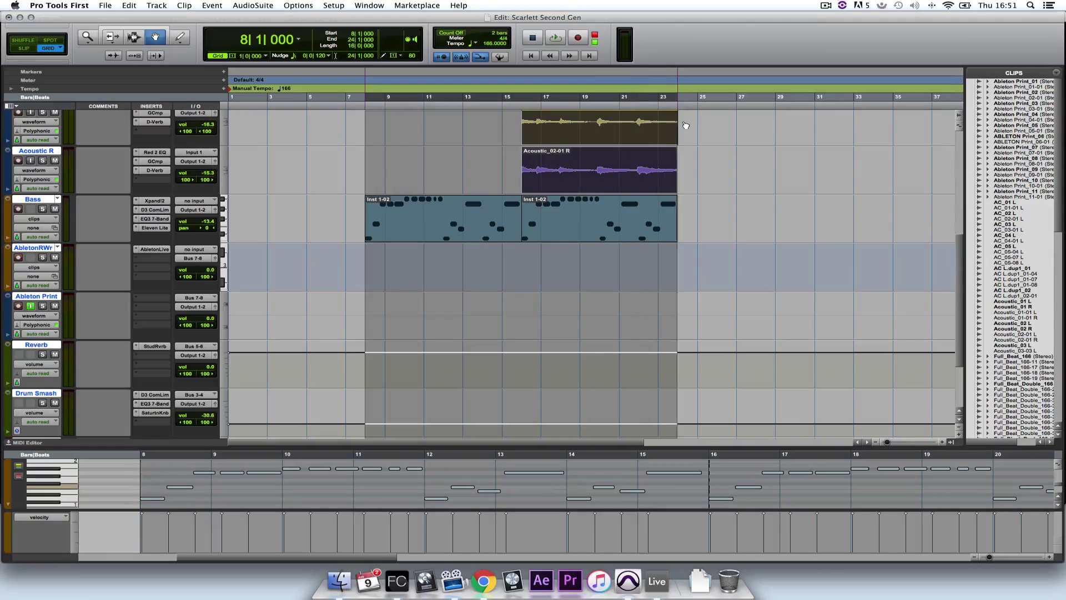
pyautogui.click(578, 38)
pyautogui.click(557, 40)
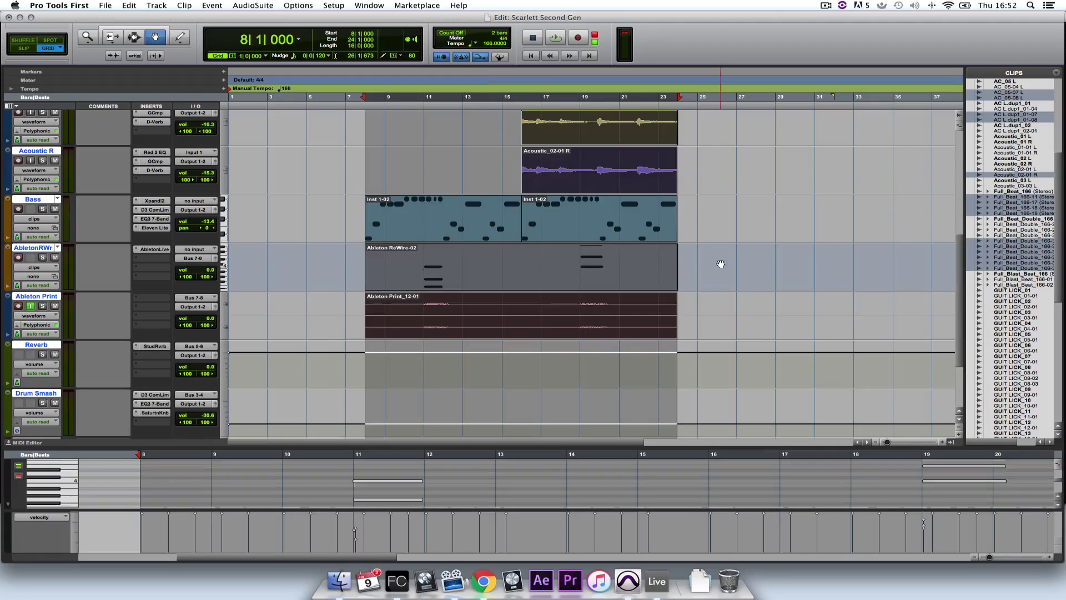
# Select the Ableton ReWire track and dismiss its MIDI editing menu without choosing anything.
pyautogui.click(577, 268)
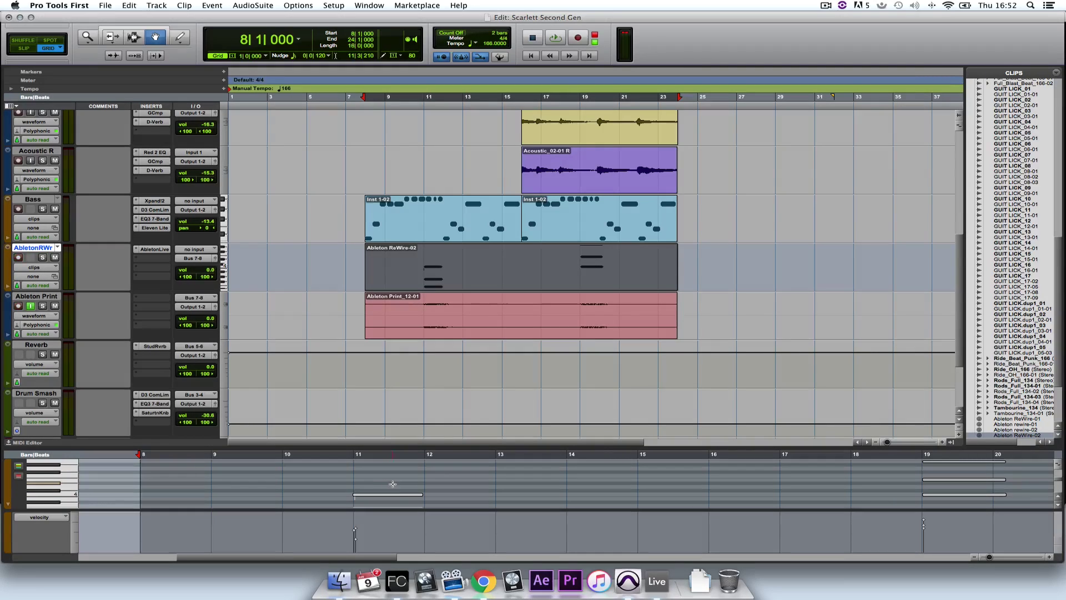
pyautogui.rightClick(393, 485)
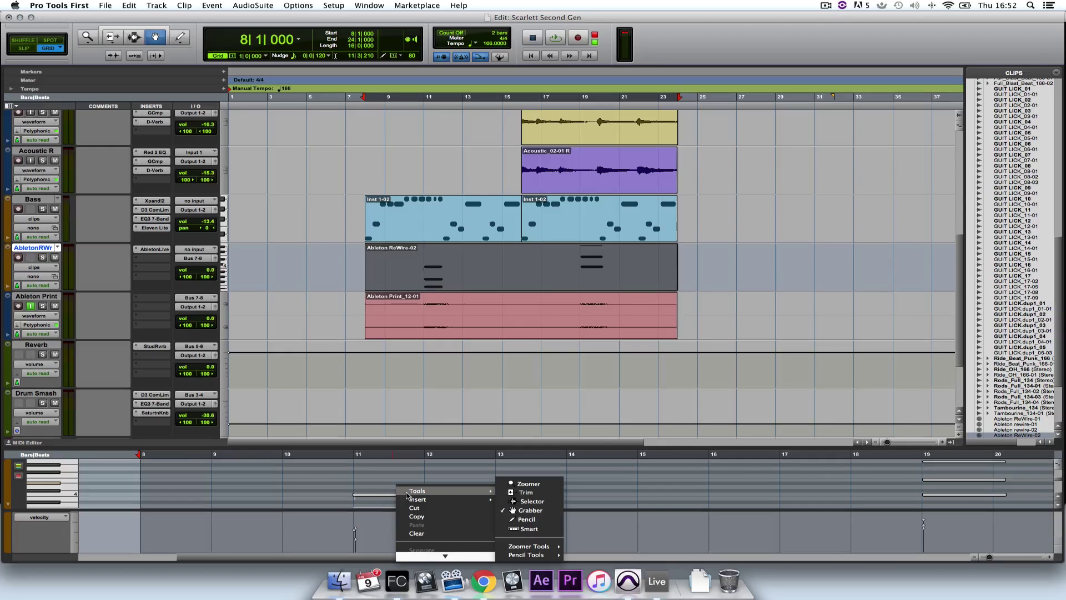
pyautogui.moveTo(431, 554)
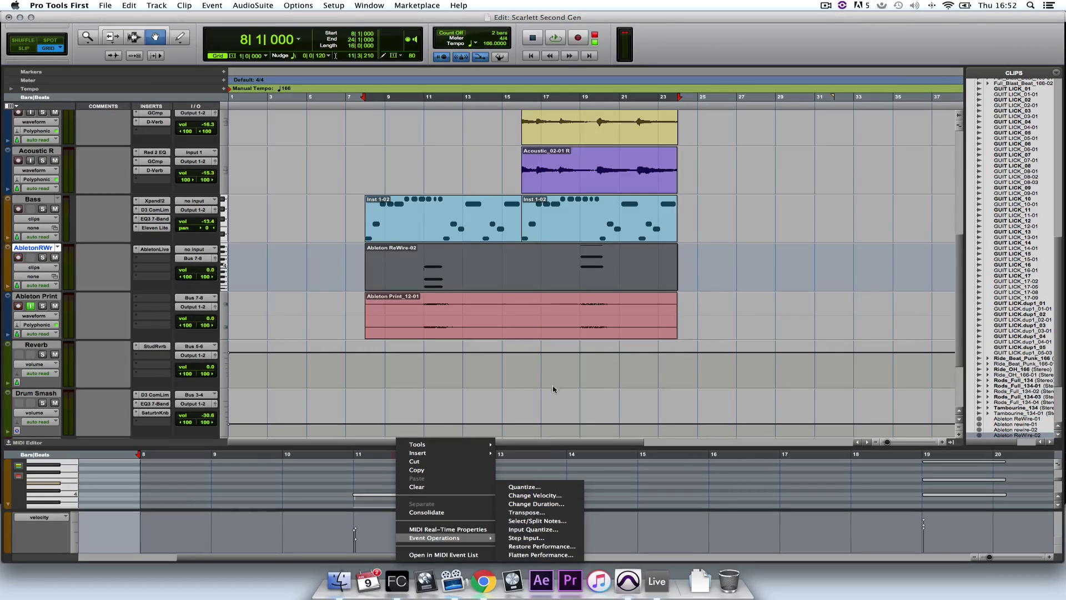
pyautogui.click(547, 412)
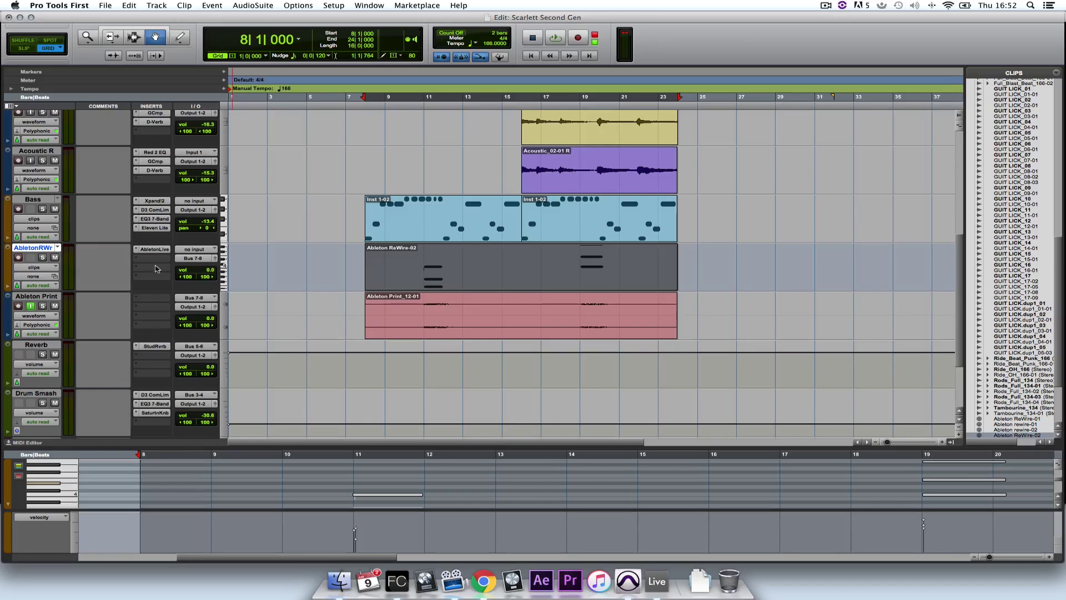
# Disarm both Ableton tracks, turn off Ableton Print's monitoring, and select Ableton Print.
pyautogui.click(18, 258)
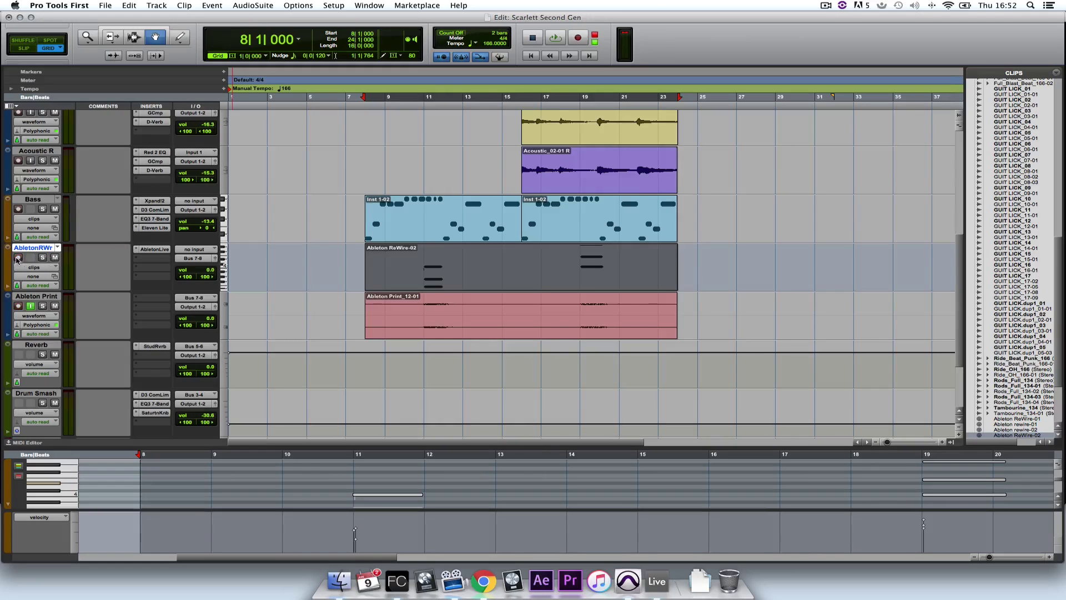
pyautogui.click(18, 306)
pyautogui.click(43, 298)
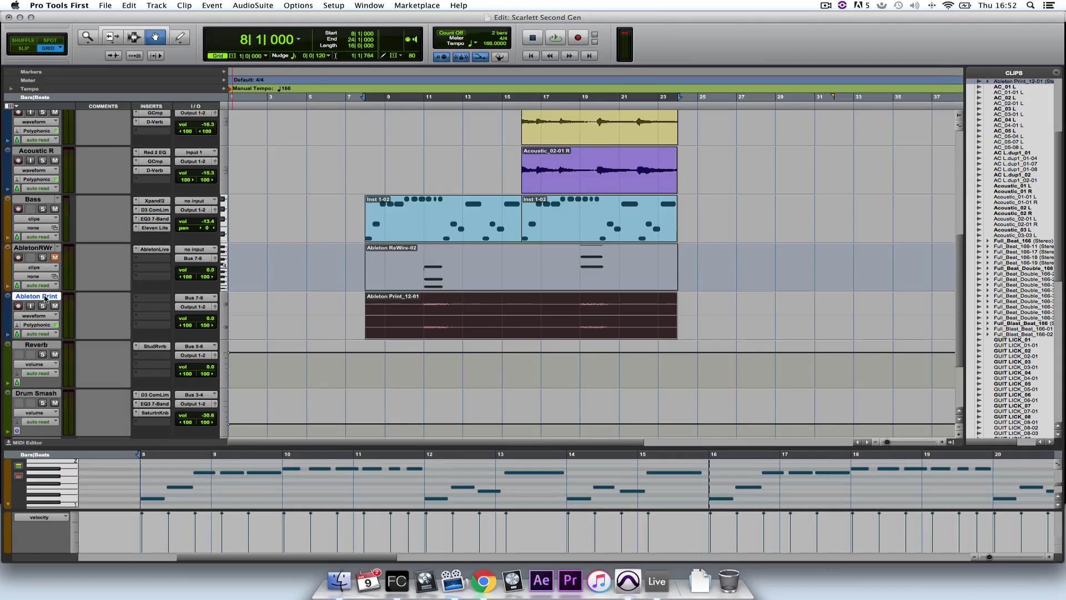
# Play the session in the mixer, lower Ableton Print to about -7 dB, and clear the Master clip light.
pyautogui.press('super+equal')
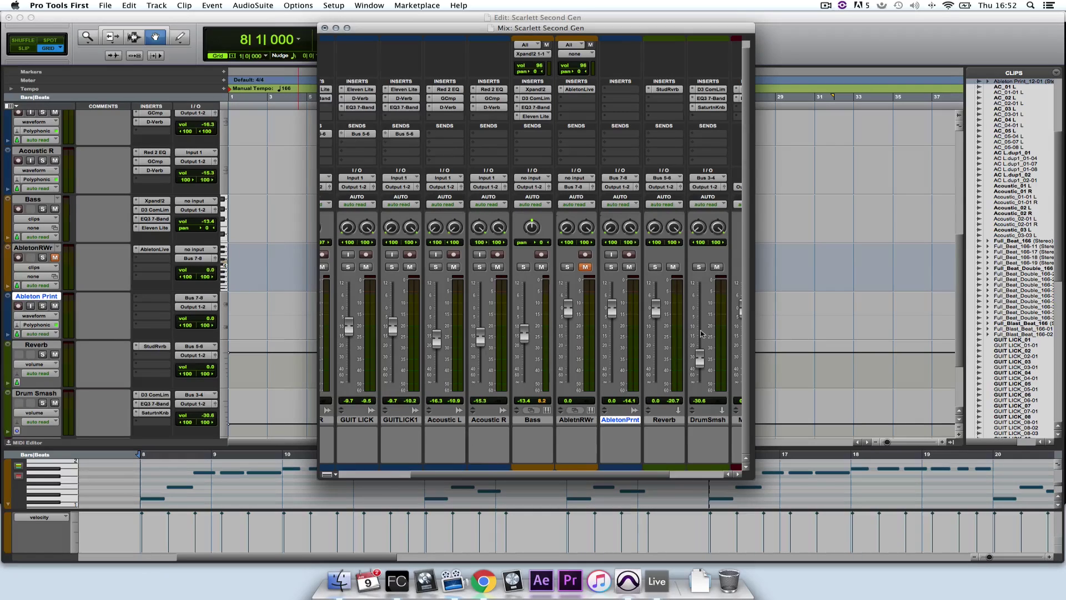
pyautogui.hscroll(3, 701, 333)
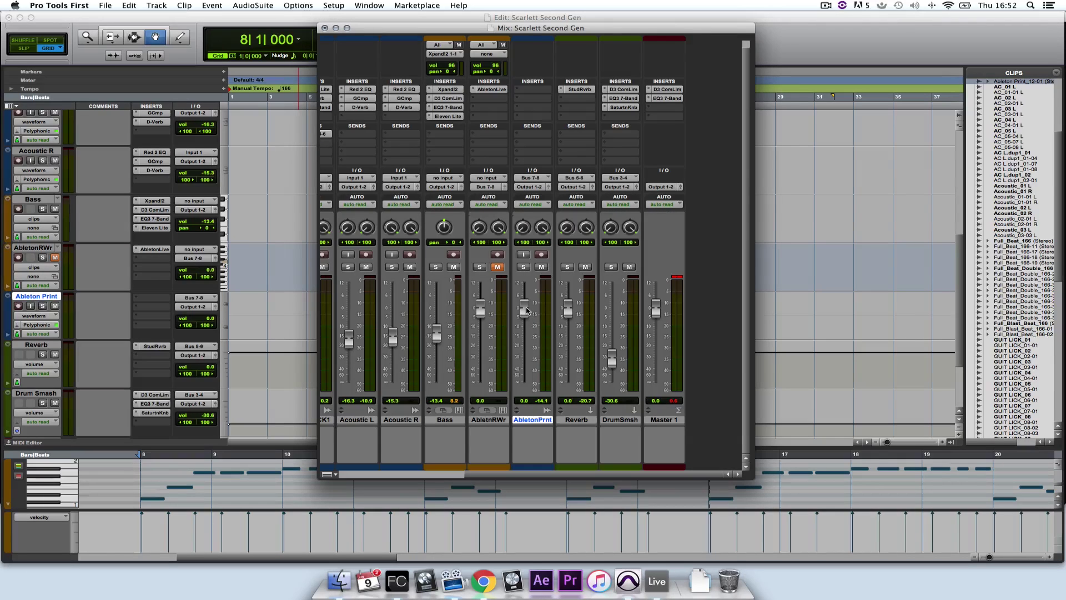
pyautogui.press('space')
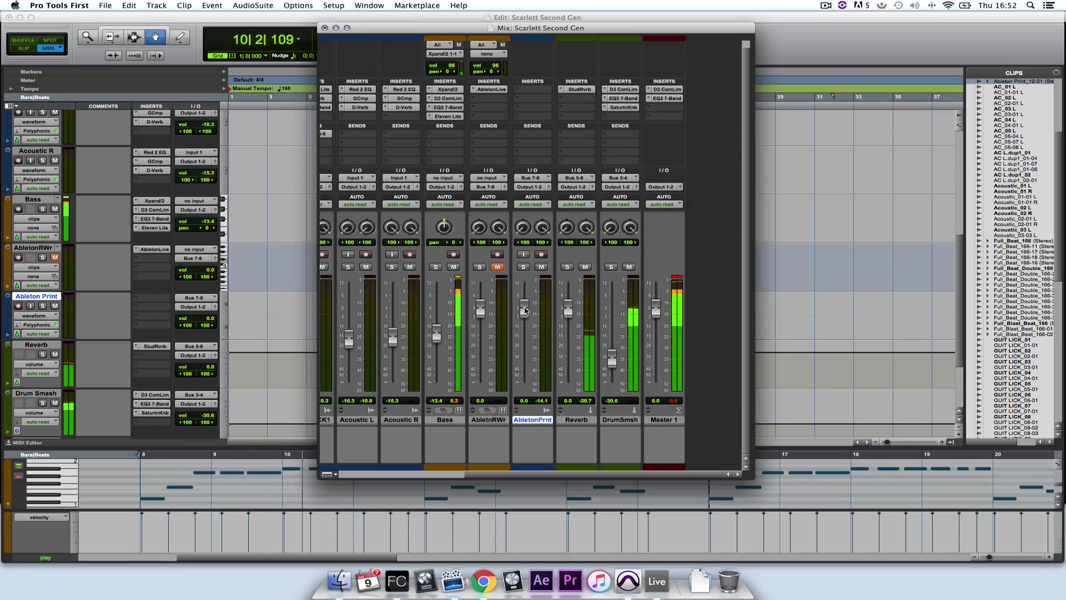
pyautogui.moveTo(525, 310); pyautogui.dragTo(522, 323)
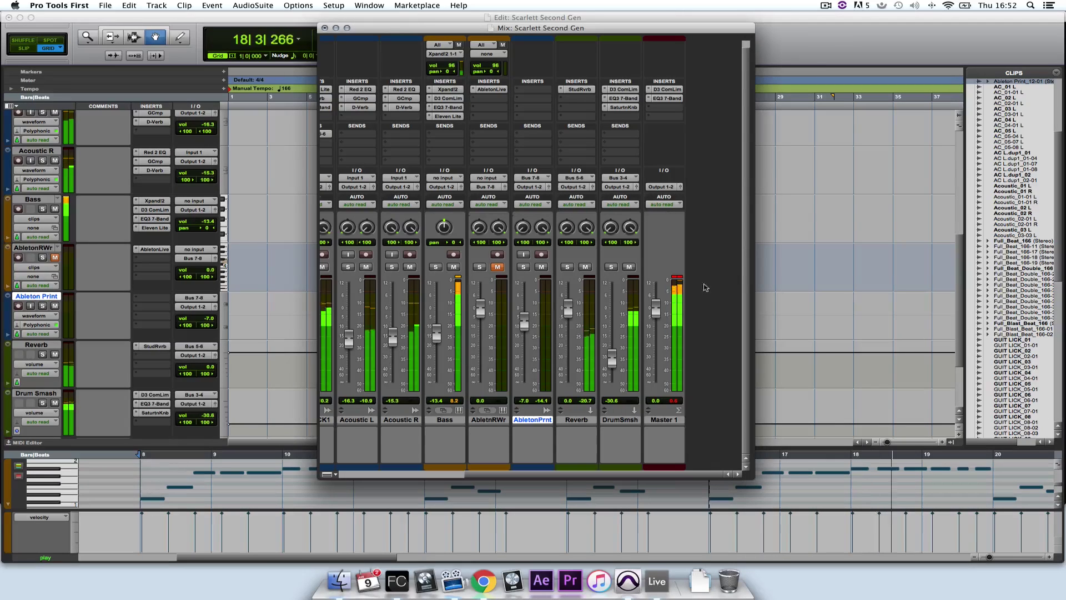
pyautogui.click(678, 278)
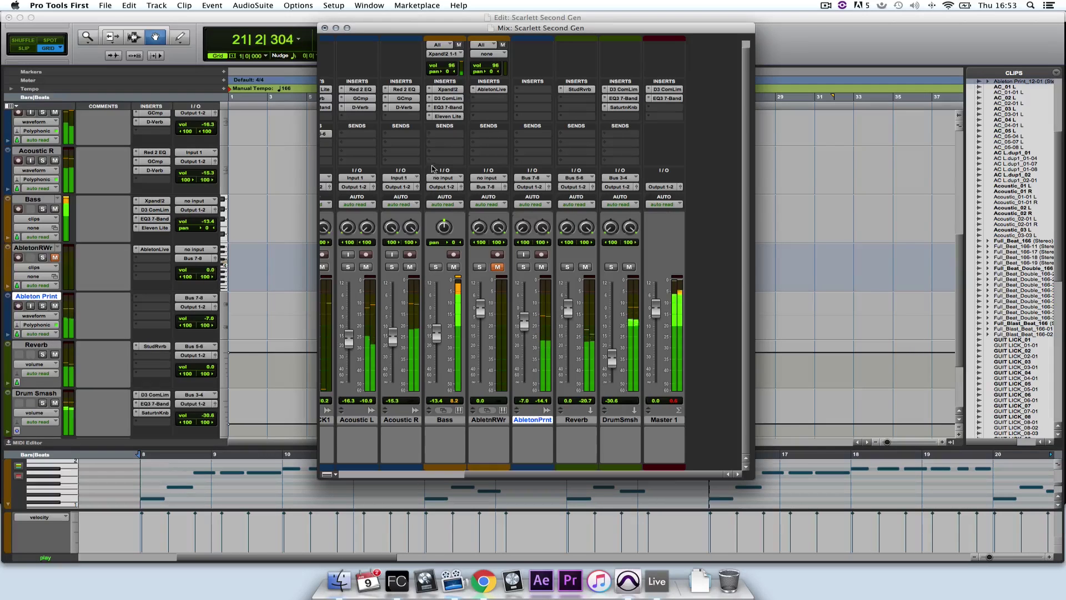
# Close the Mix window and stop playback, returning to the Edit window at bar 8.
pyautogui.click(325, 29)
pyautogui.press('space')
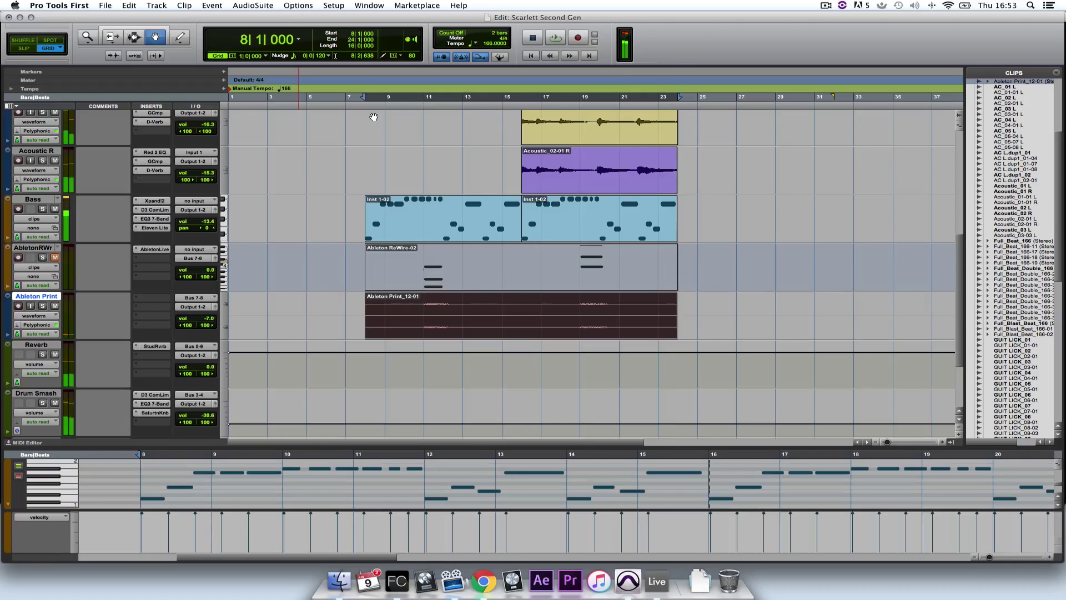